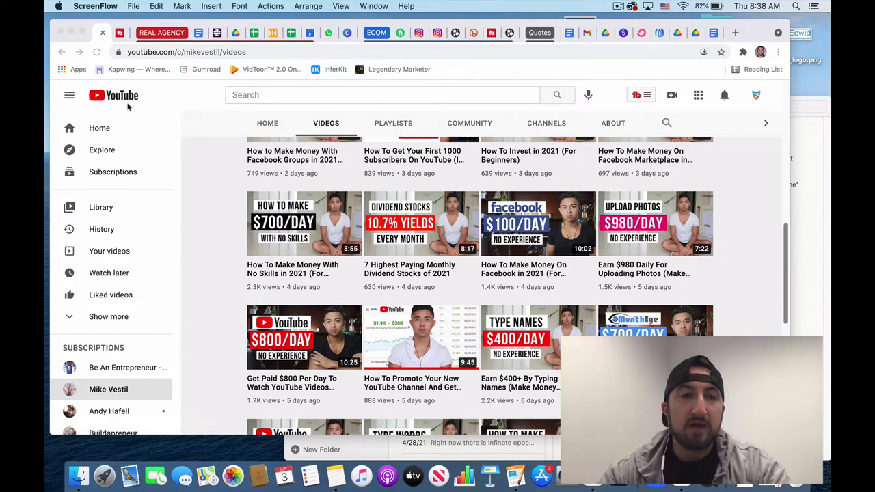
Bring Chrome forward and go from the channel's videos back to the YouTube home feed
left_click(128, 99)
left_click(129, 100)
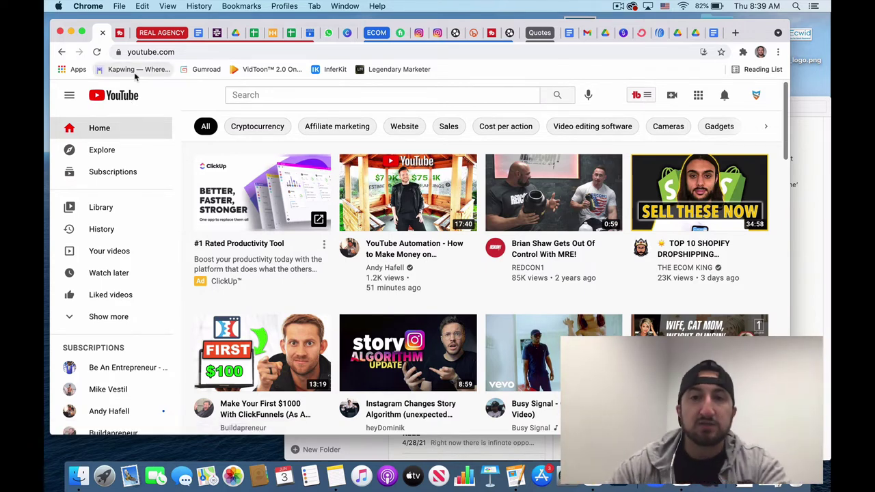
Switch the YouTube account from MillionsShark to the SharkMusic channel and reopen its account menu
left_click(756, 95)
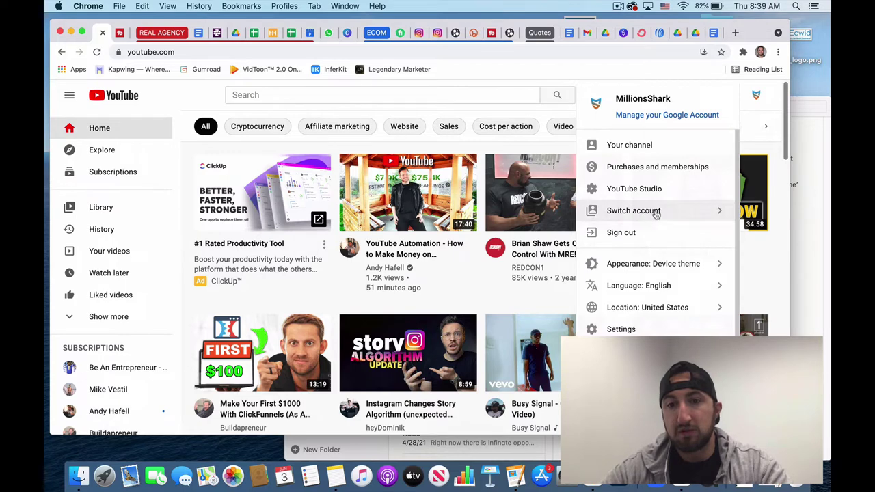
left_click(655, 212)
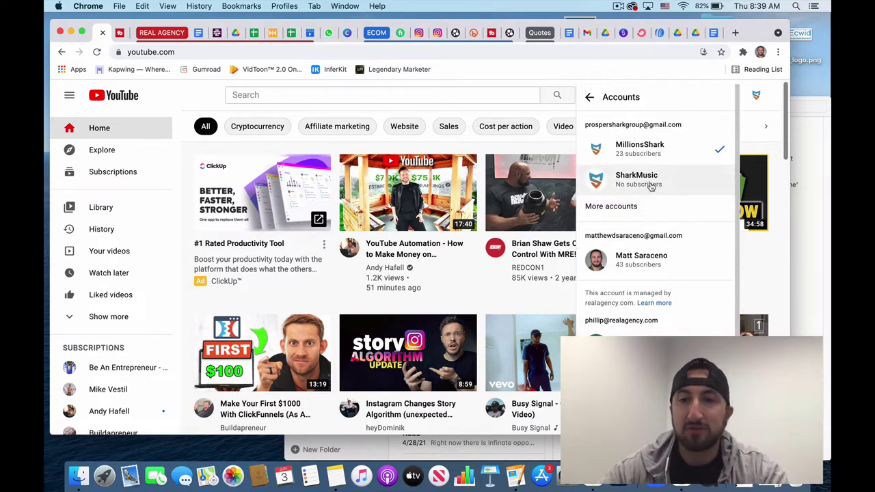
left_click(651, 185)
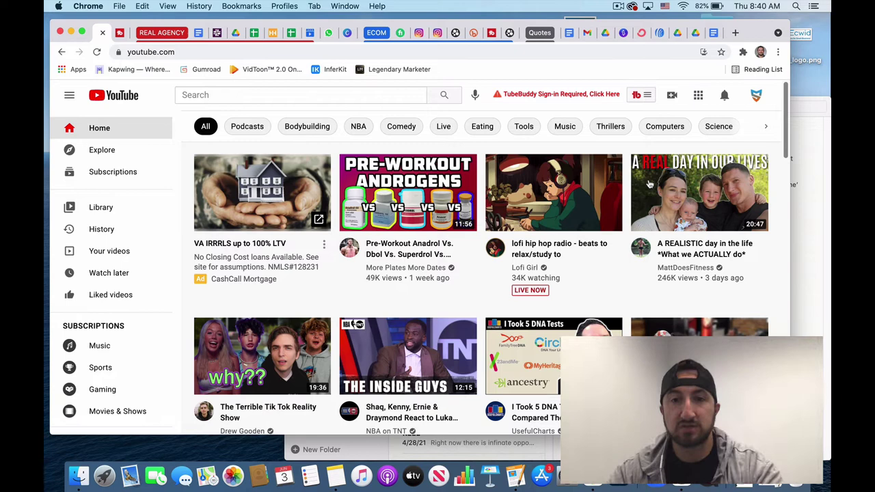
left_click(754, 97)
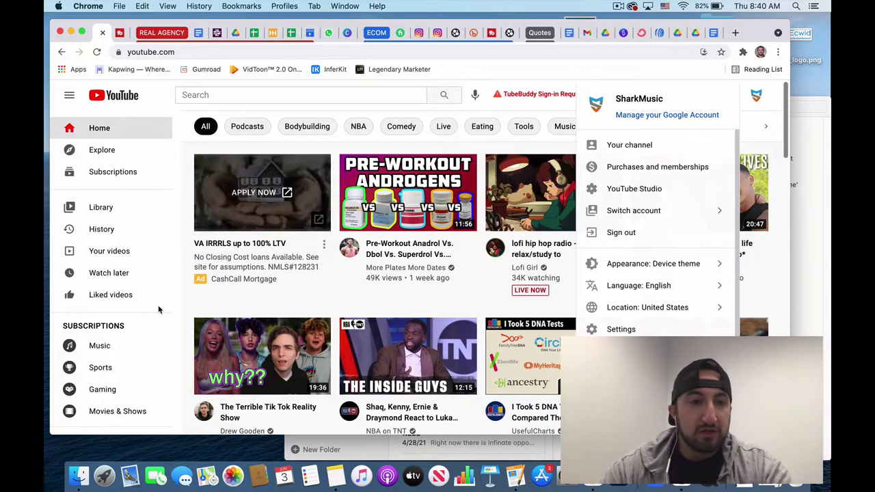
Load pexels.com in a new tab, then go back to the YouTube tab
left_click(737, 32)
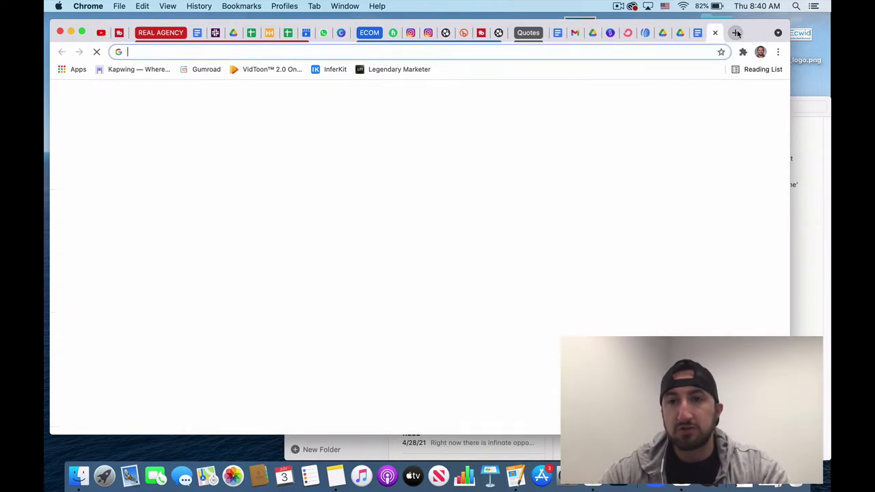
type("pexels")
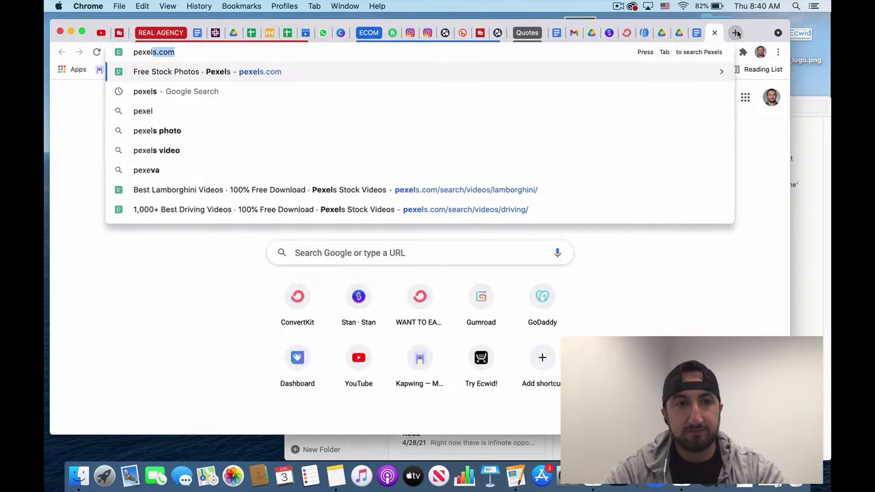
key("Return")
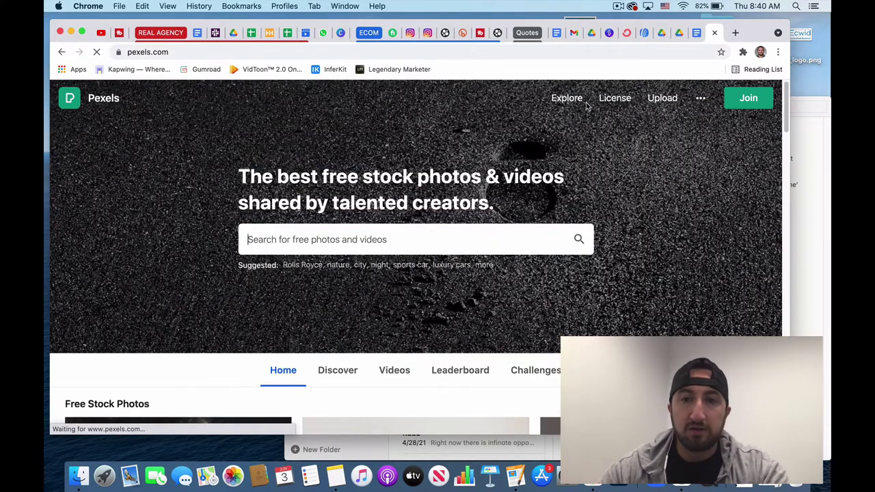
left_click(384, 240)
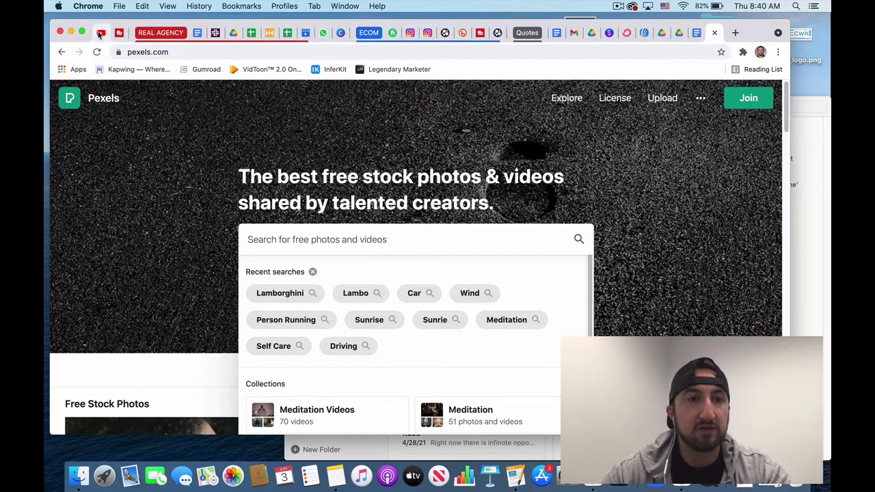
left_click(101, 33)
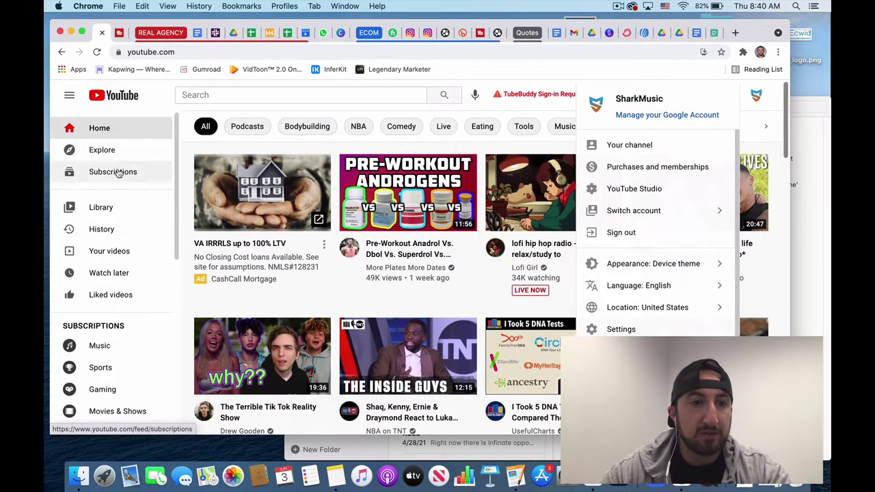
Open the 'CASH MACHINE | HISTORIC BEAT | CITY EDITION' video details from Your videos
left_click(108, 253)
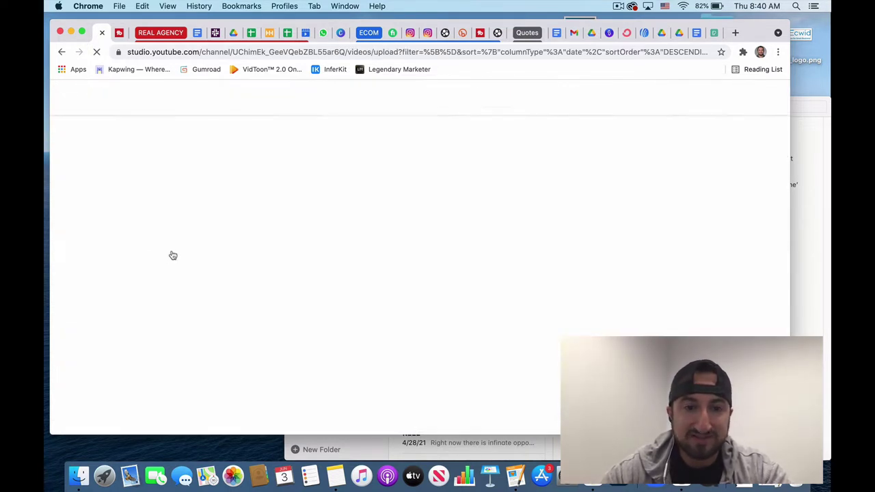
mouse_move(314, 299)
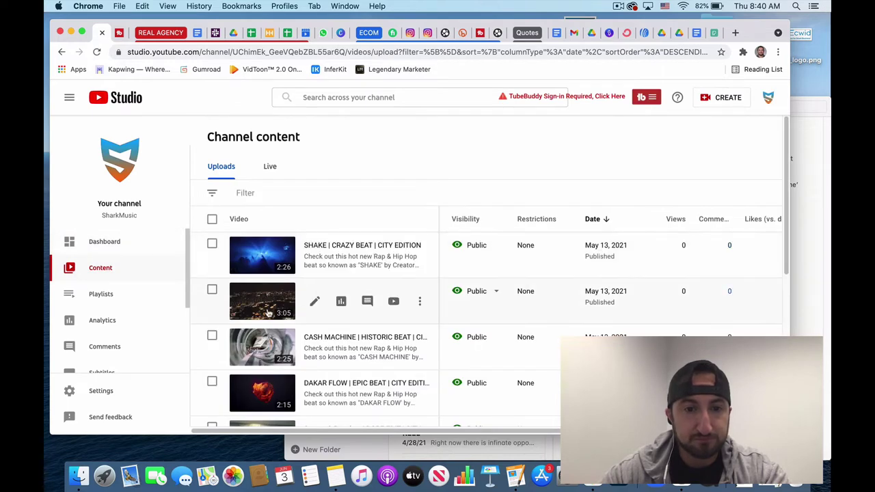
left_click(274, 341)
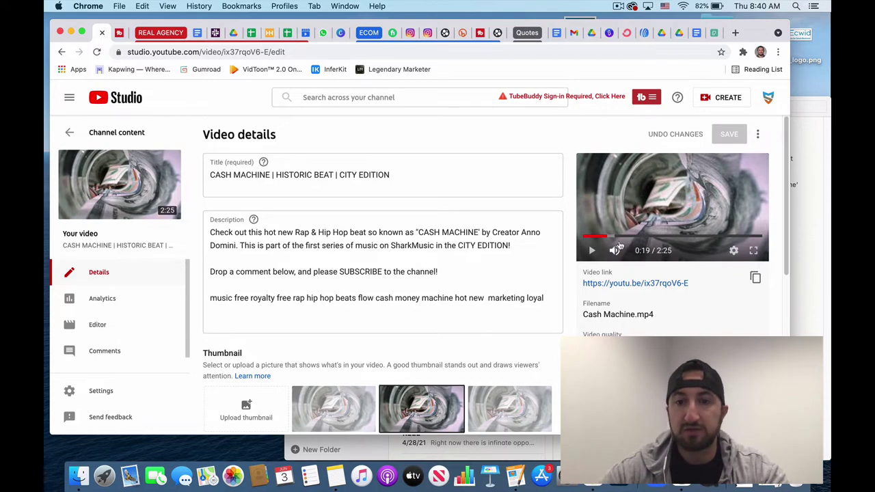
scroll(418, 274, "down", 2)
scroll(418, 274, "up", 2)
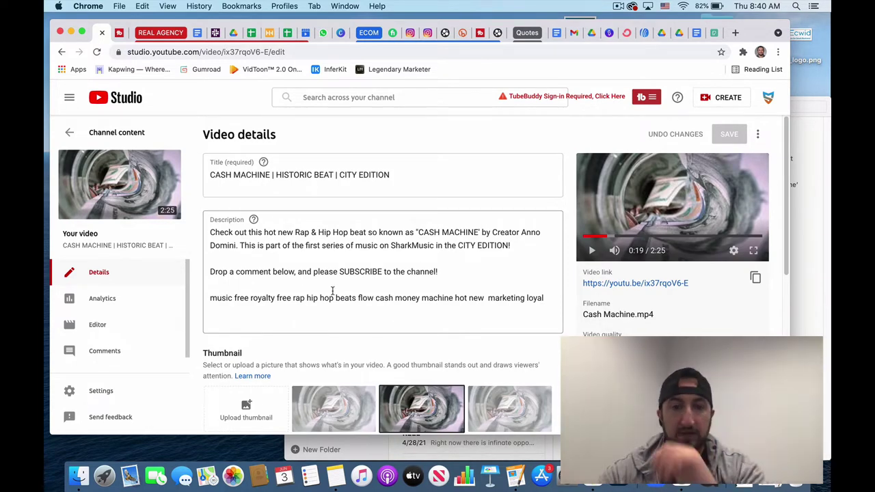
left_click(705, 36)
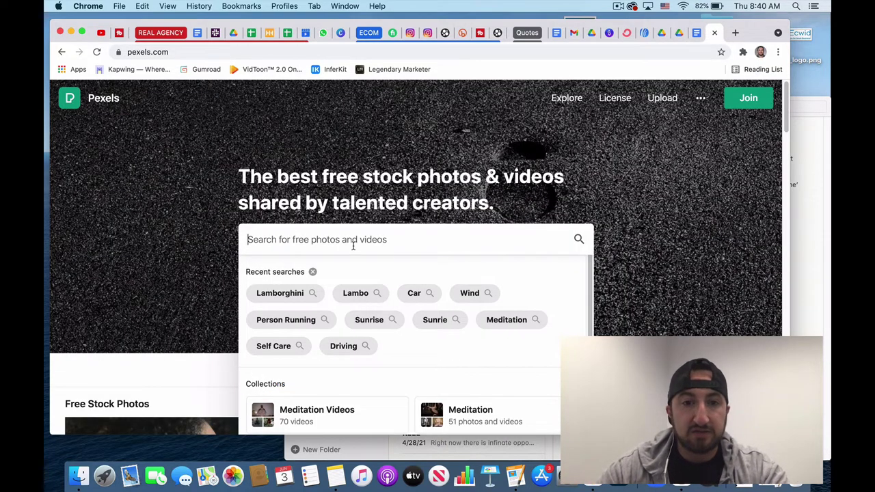
Search Pexels for 'cash' video results and browse them before returning to Studio
type("cash")
key("Return")
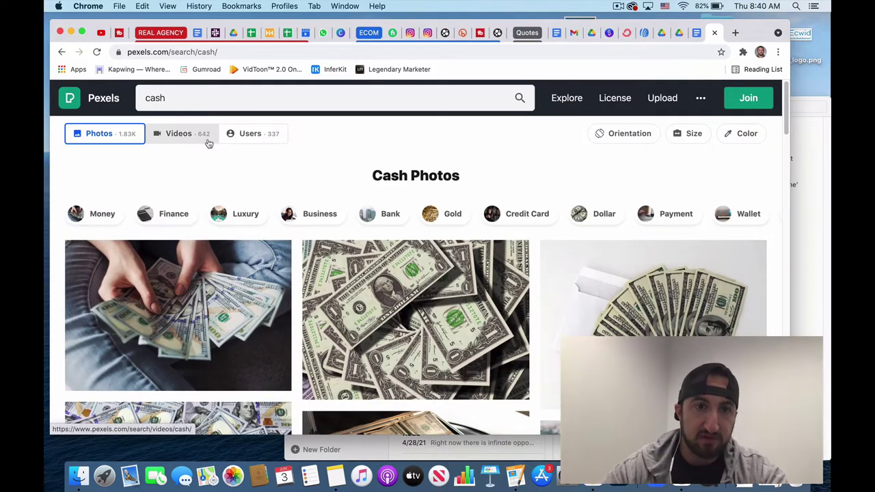
left_click(179, 134)
scroll(326, 282, "down", 5)
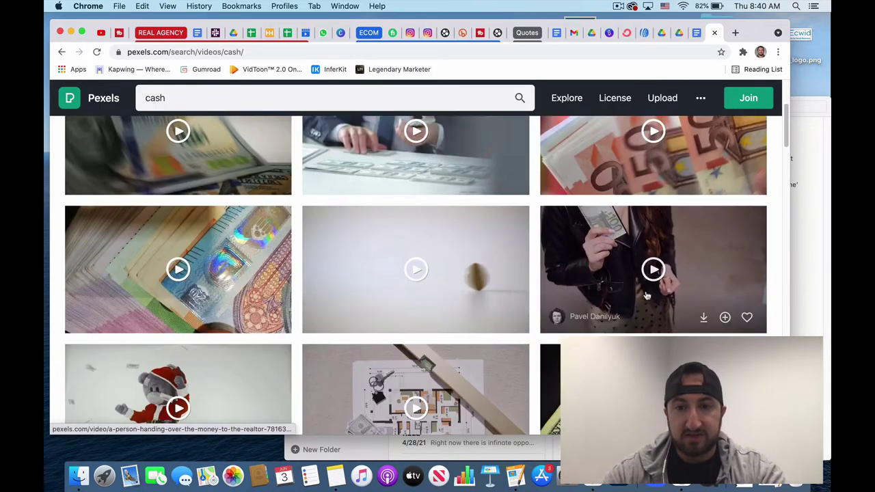
scroll(624, 300, "down", 5)
scroll(624, 306, "down", 5)
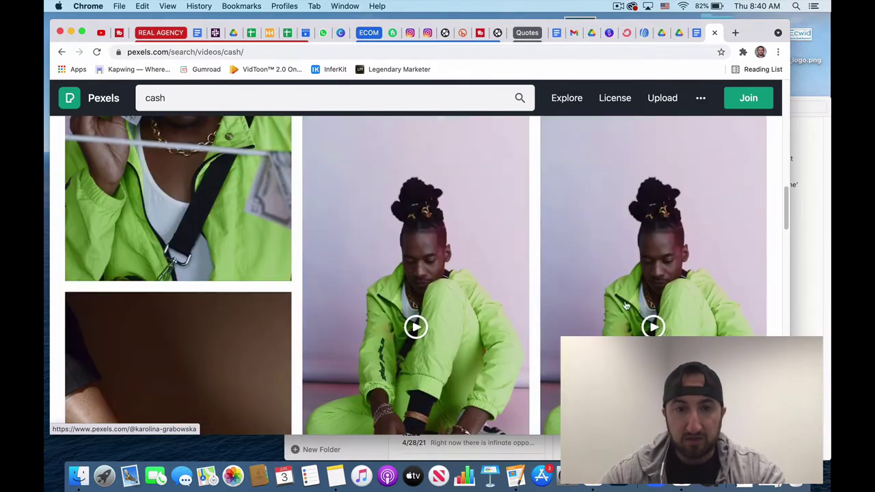
scroll(488, 294, "down", 5)
scroll(499, 280, "down", 5)
scroll(513, 266, "down", 3)
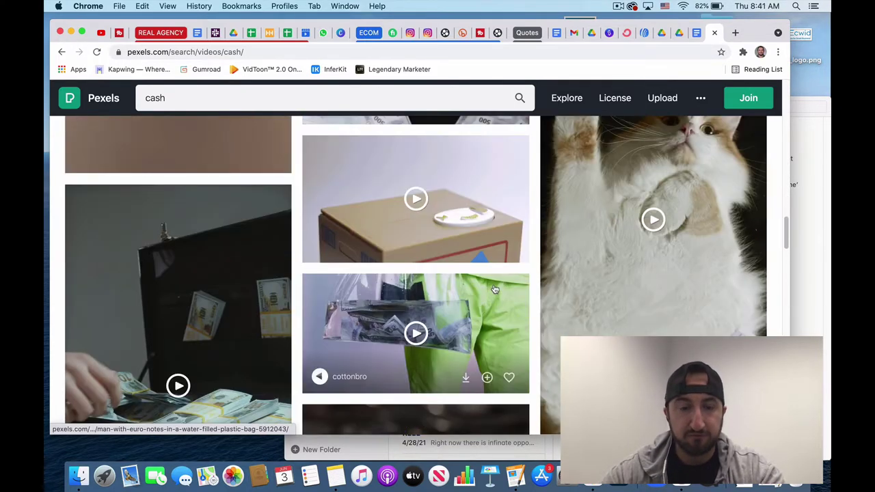
mouse_move(479, 232)
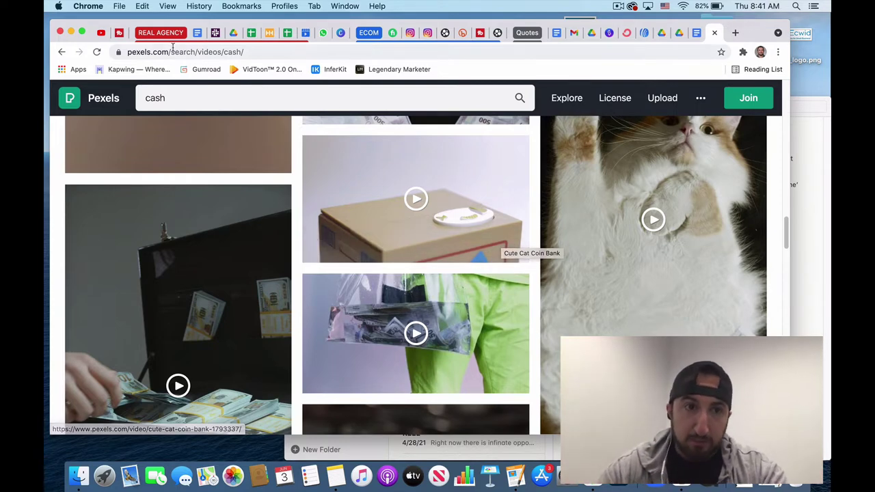
left_click(103, 33)
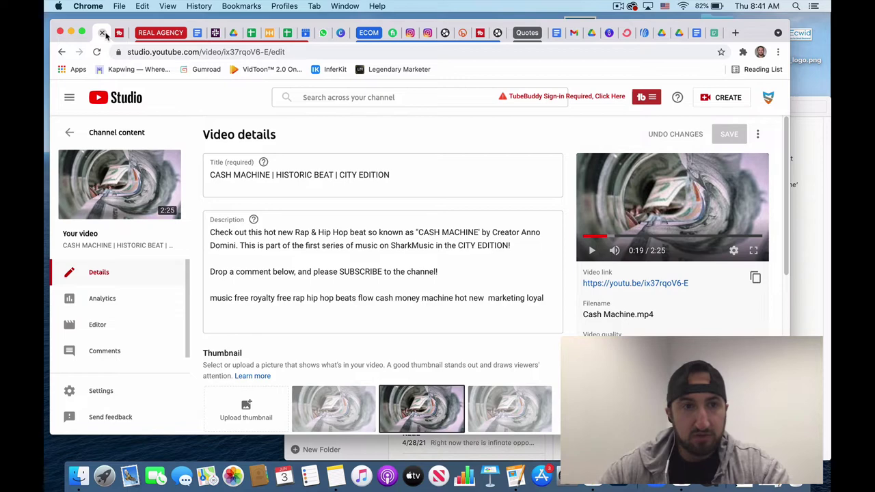
Go back to Channel content and open the Audio library's free music list
scroll(117, 332, "down", 2)
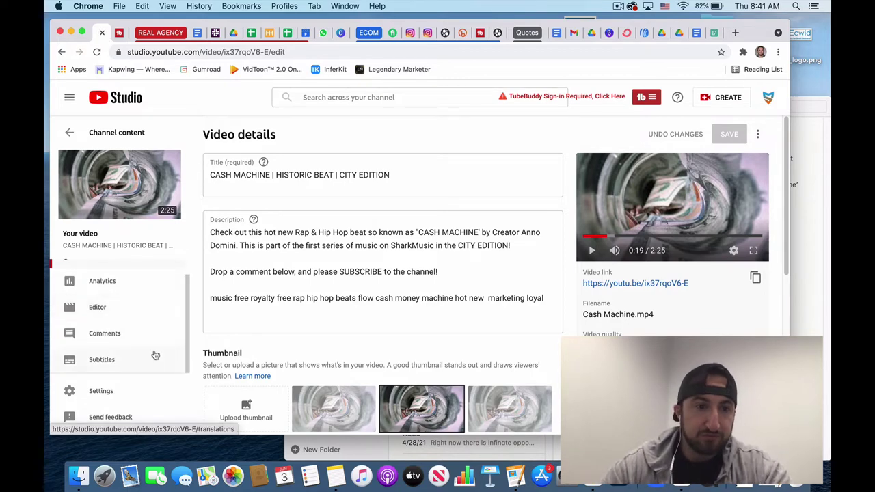
left_click(69, 132)
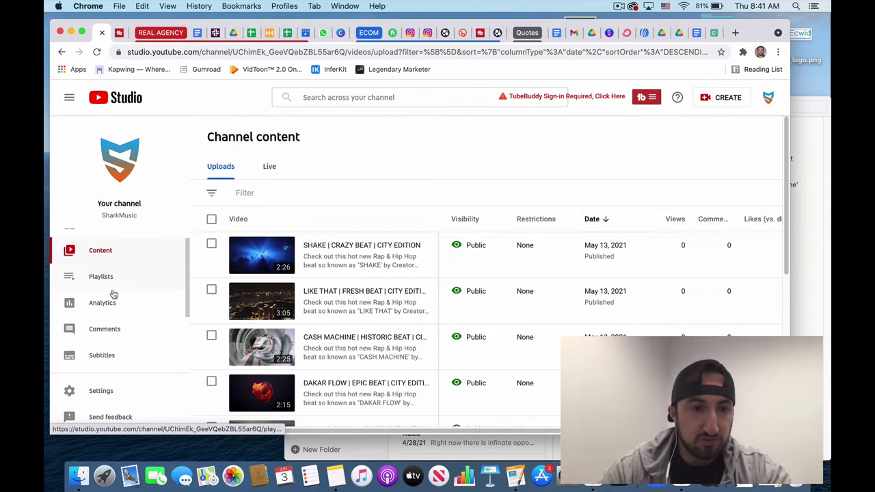
scroll(113, 294, "down", 3)
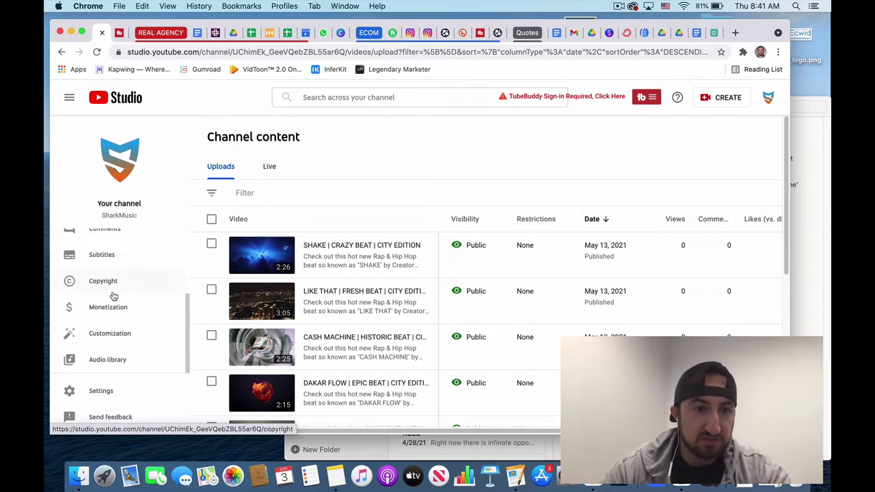
left_click(87, 357)
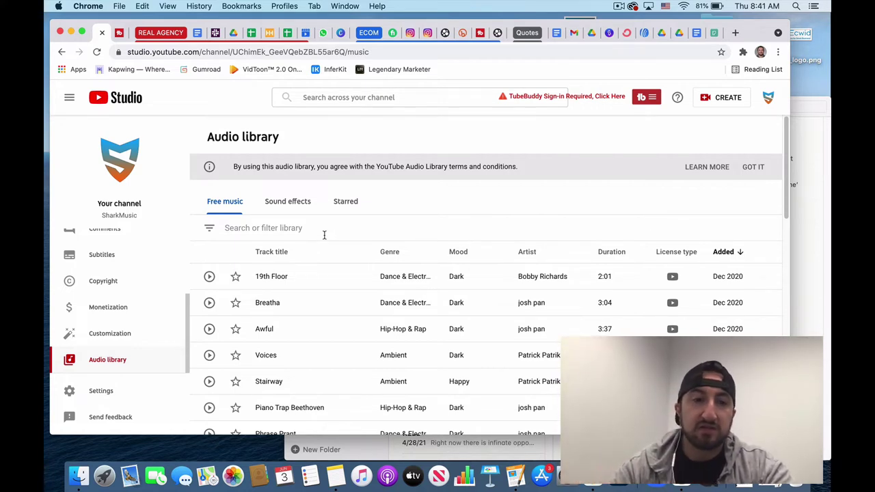
Filter the Audio library by the Hip-Hop & Rap genre
left_click(211, 231)
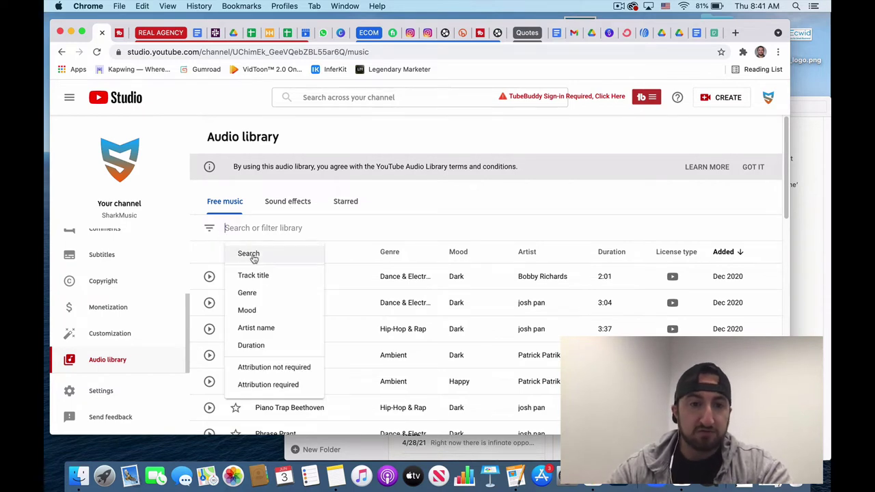
left_click(259, 298)
scroll(296, 300, "down", 1)
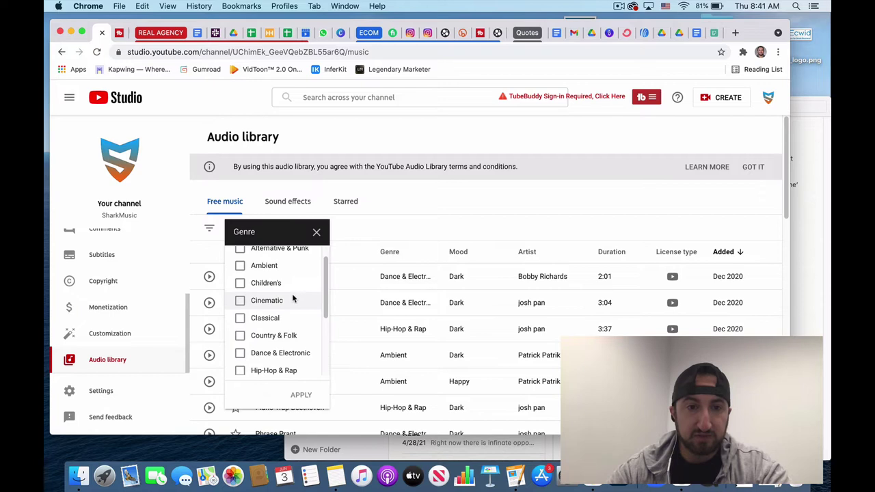
scroll(295, 300, "down", 2)
scroll(294, 300, "down", 3)
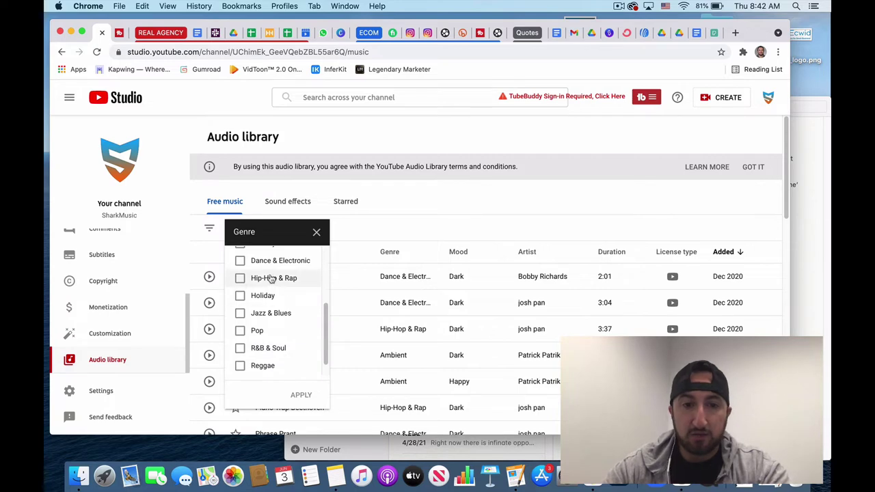
left_click(303, 395)
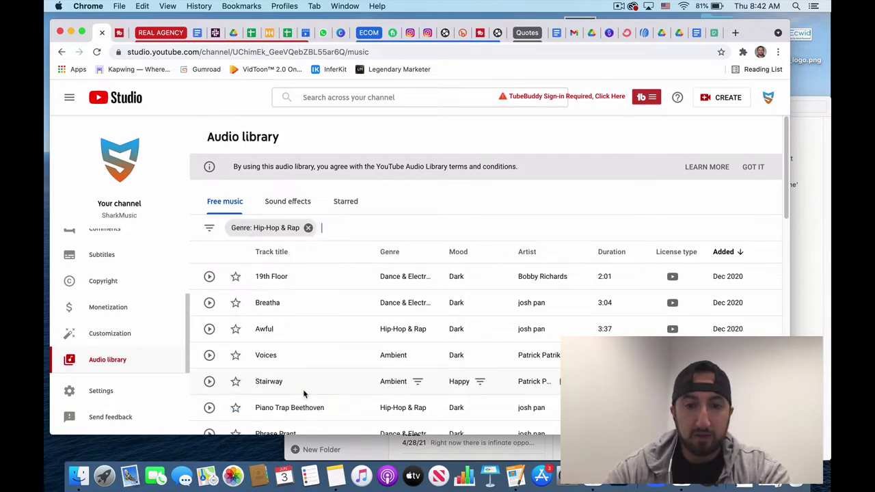
Scroll the filtered tracks down to Cash Machine and bring up Spotlight
scroll(411, 322, "down", 1)
scroll(333, 293, "down", 10)
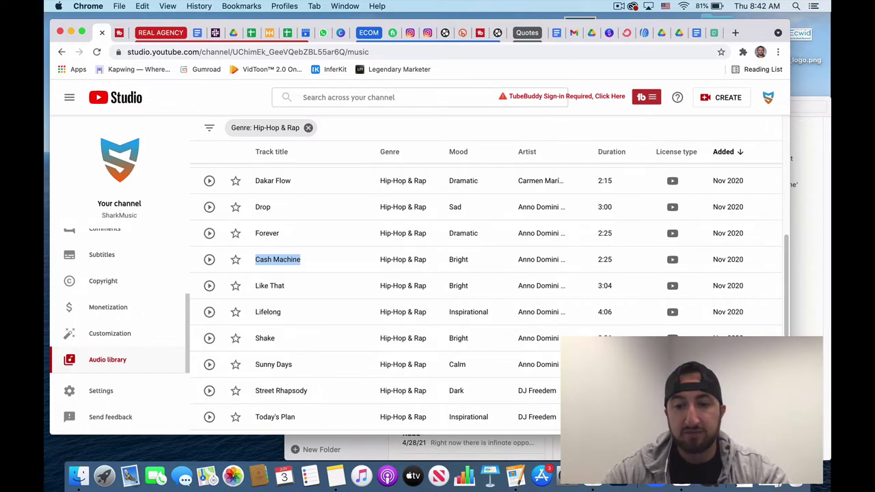
left_click(795, 6)
type("imovie")
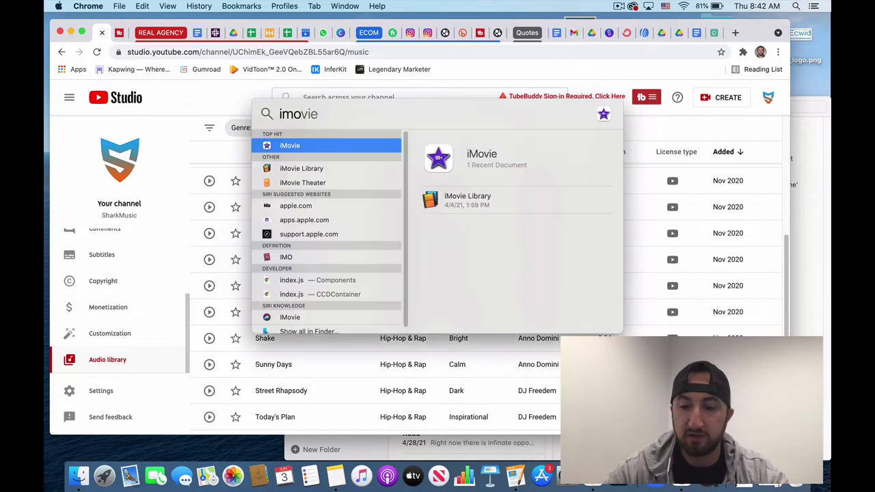
Launch iMovie from Spotlight and load Kapwing's My Workspace in a new tab
key("Return")
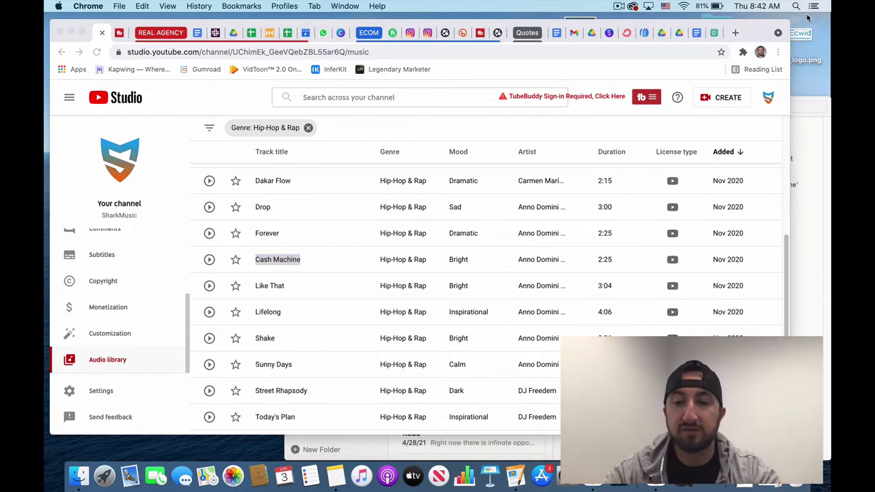
left_click(738, 33)
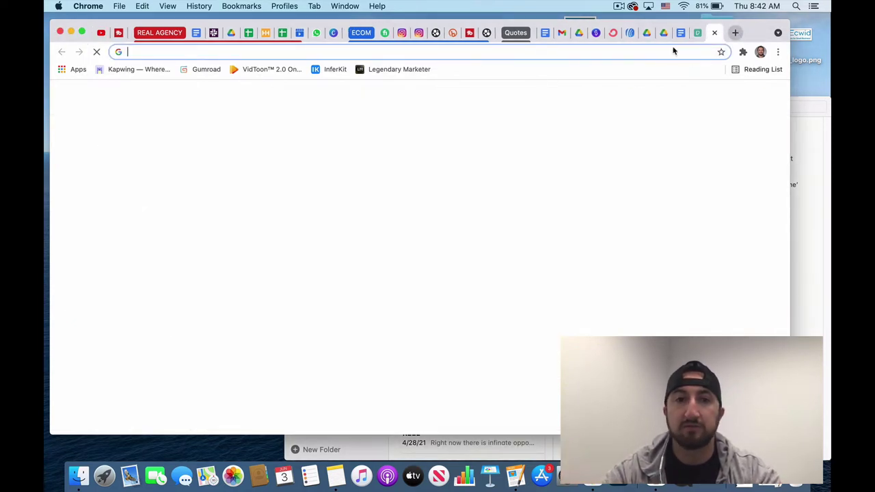
left_click(130, 70)
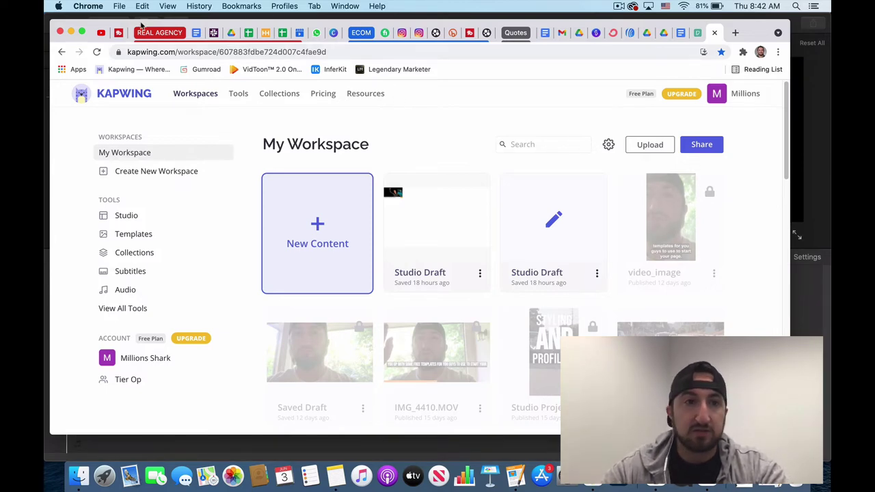
Download the Cash Machine track, then the hundred-dollar bills and businessman-counting-cash Pexels clips
left_click(102, 33)
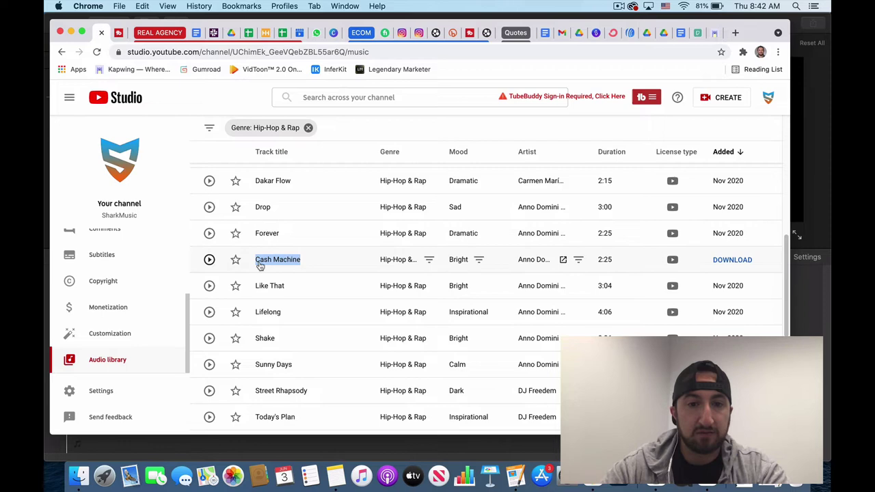
left_click(712, 263)
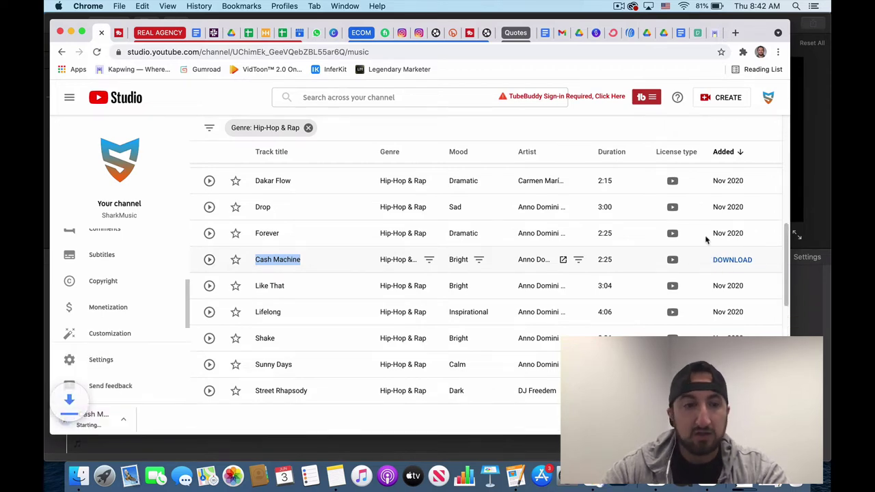
left_click(698, 32)
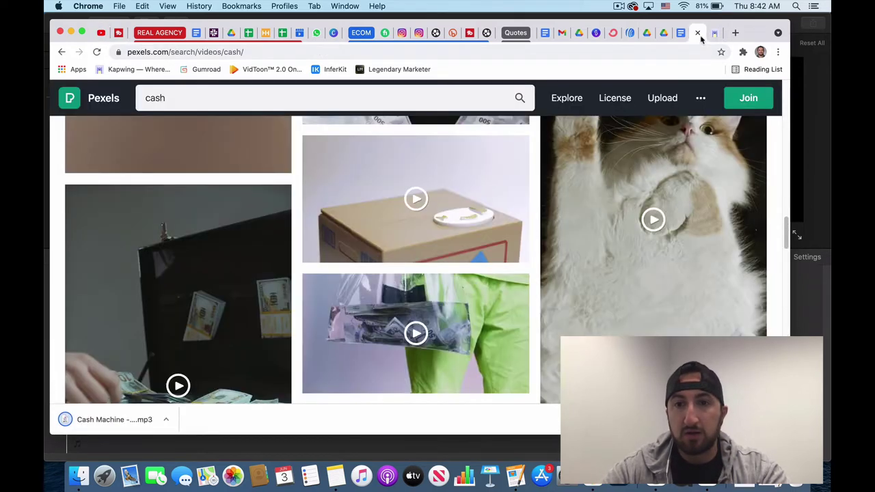
scroll(512, 181, "up", 2)
scroll(506, 191, "up", 5)
scroll(492, 226, "up", 5)
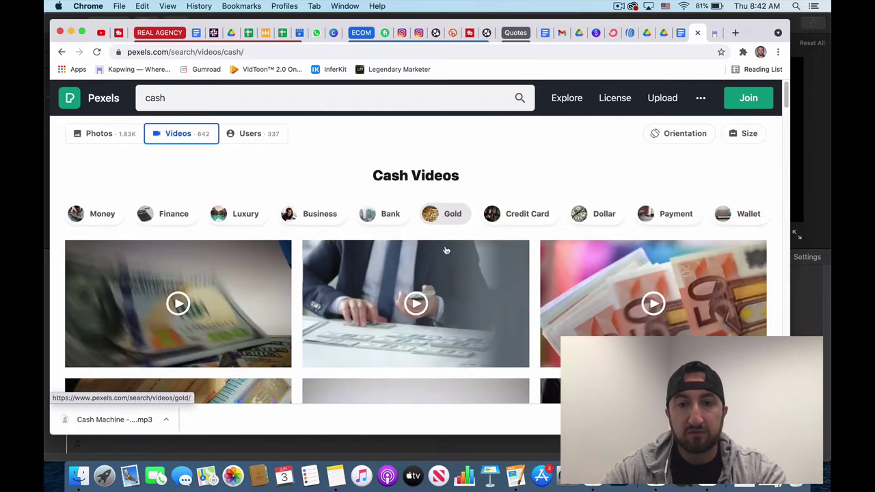
mouse_move(177, 294)
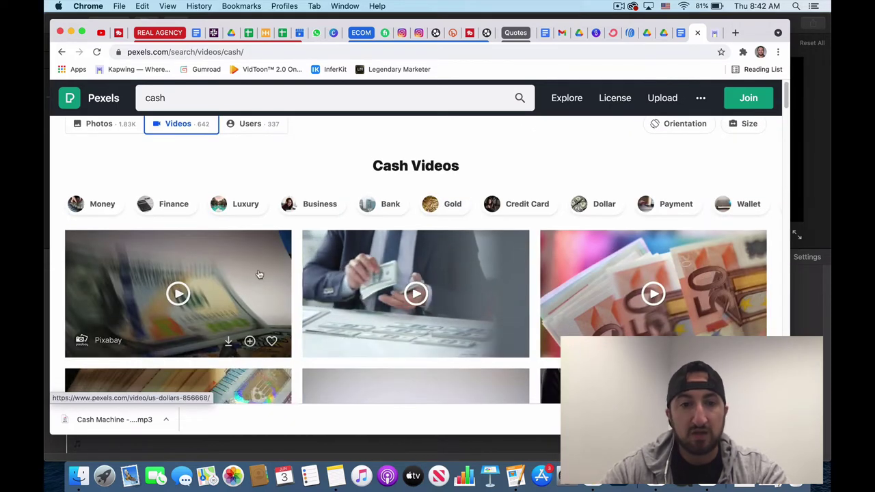
left_click(229, 341)
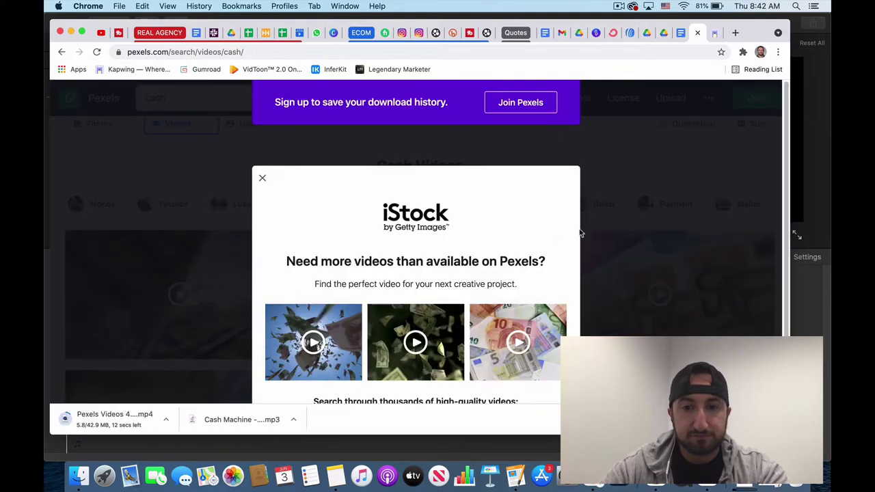
left_click(262, 179)
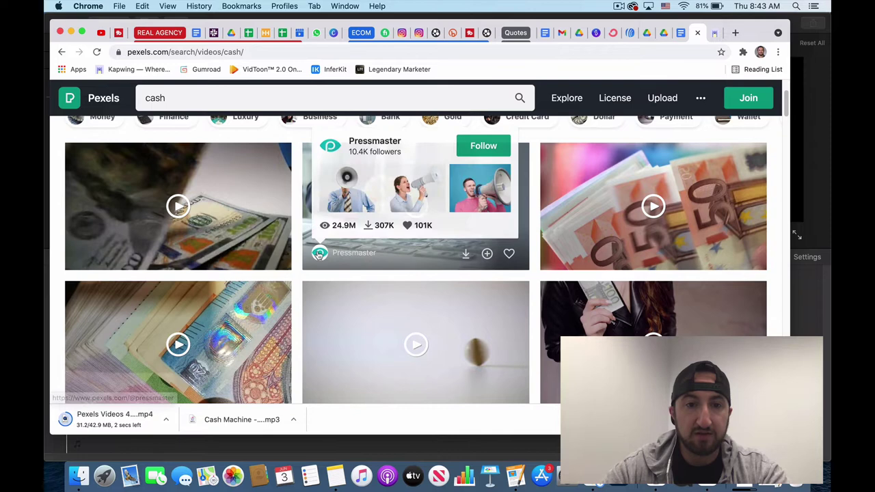
left_click(466, 254)
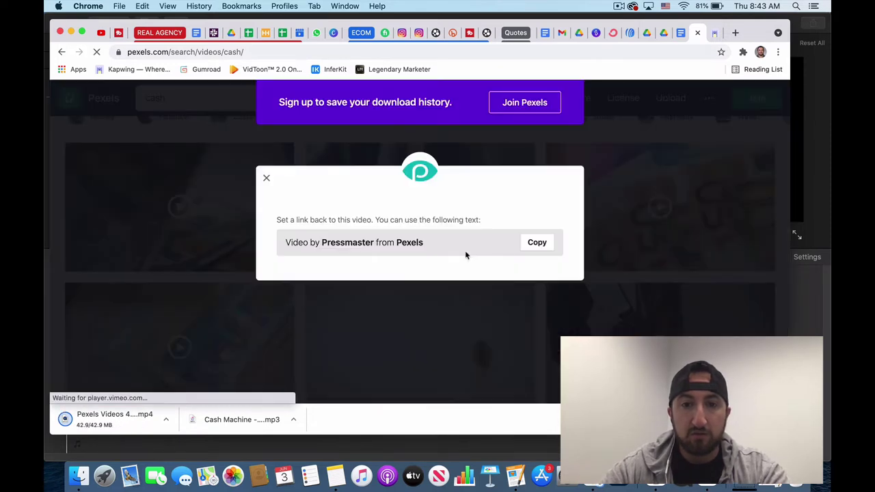
Dismiss the Pexels attribution notice, then name the new iMovie project TEST
left_click(625, 248)
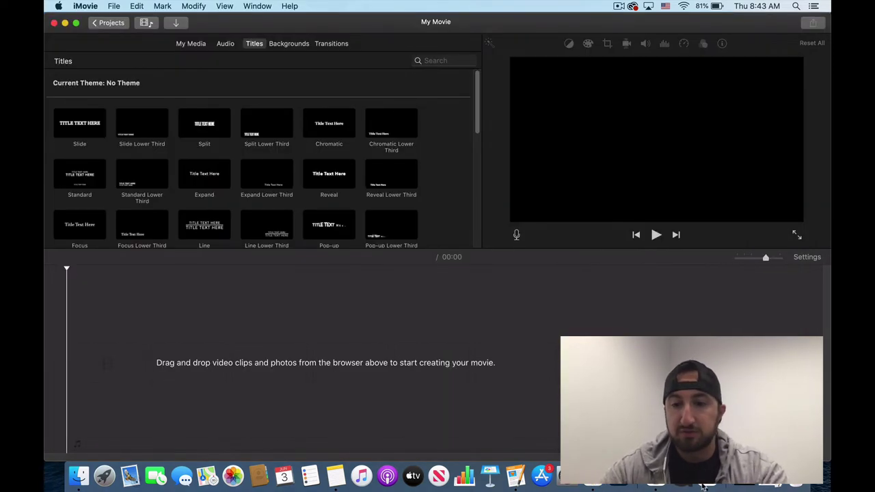
key("super+Tab")
left_click(112, 25)
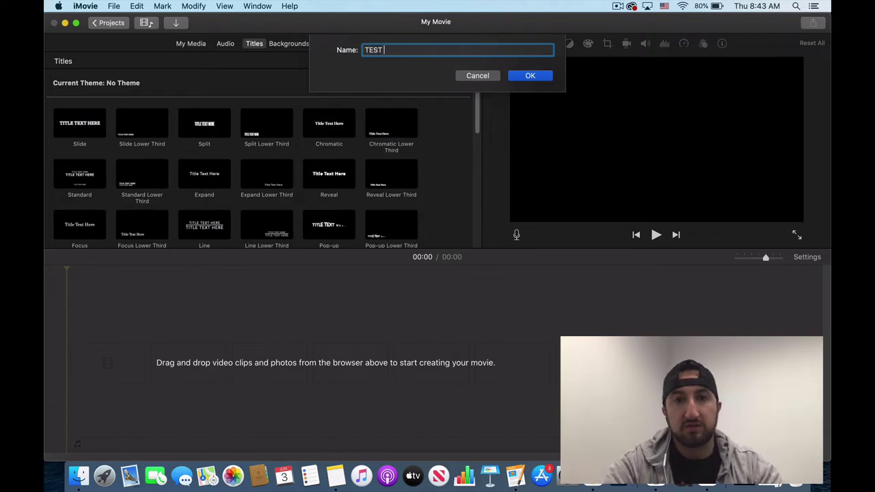
key("Return")
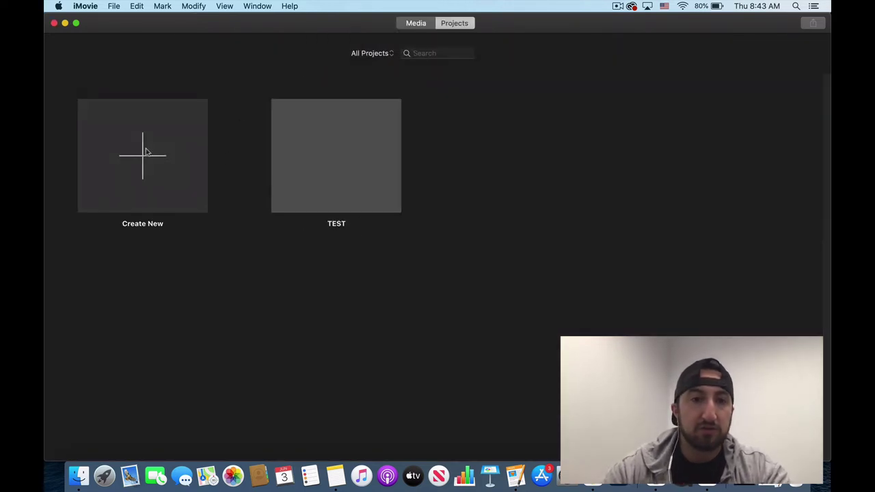
left_click(146, 152)
Create a new movie and import the Cash Machine track and two cash clips from Downloads
left_click(138, 212)
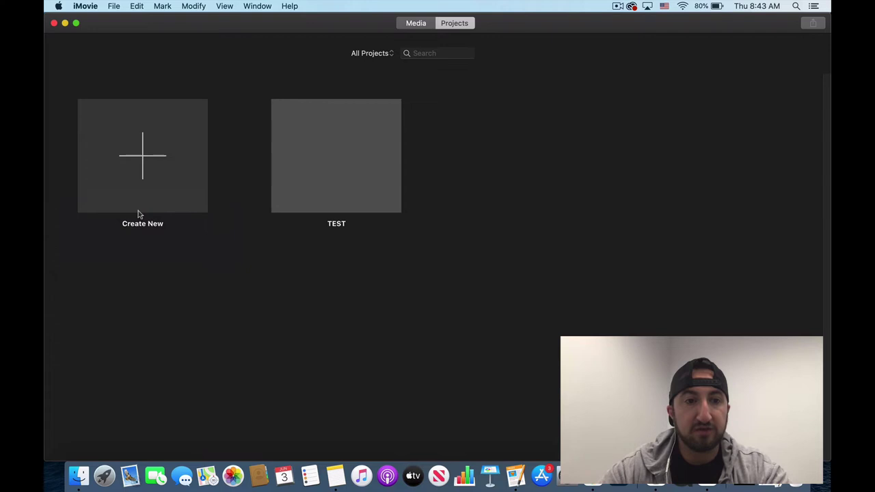
left_click(78, 477)
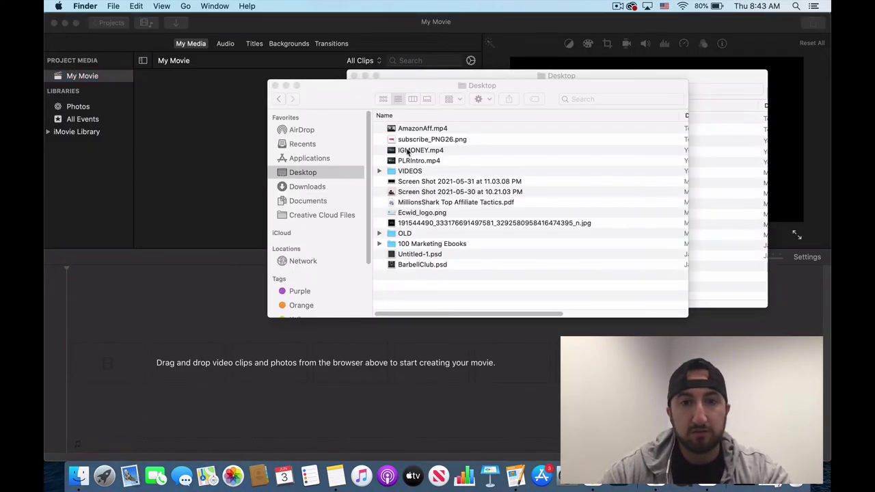
left_click(703, 156)
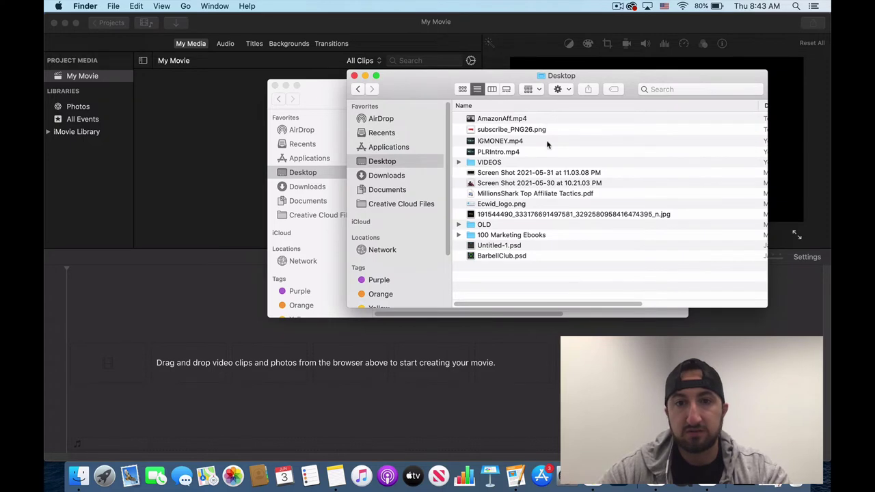
left_click(404, 176)
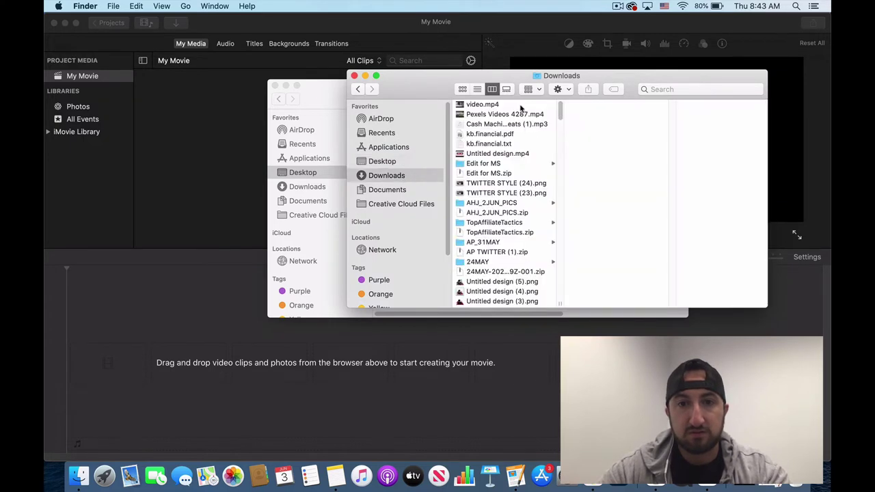
left_click_drag(525, 106, 522, 132)
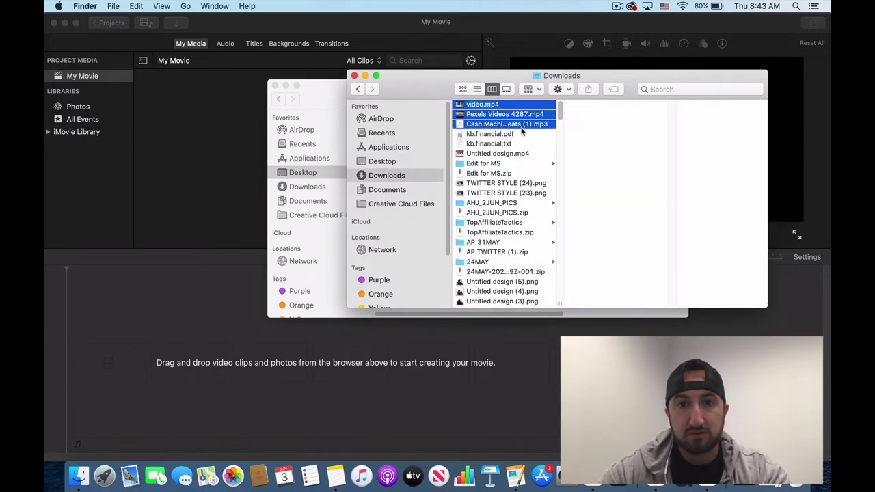
mouse_move(505, 116)
left_mouse_down()
mouse_move(180, 121)
mouse_move(269, 143)
left_mouse_up()
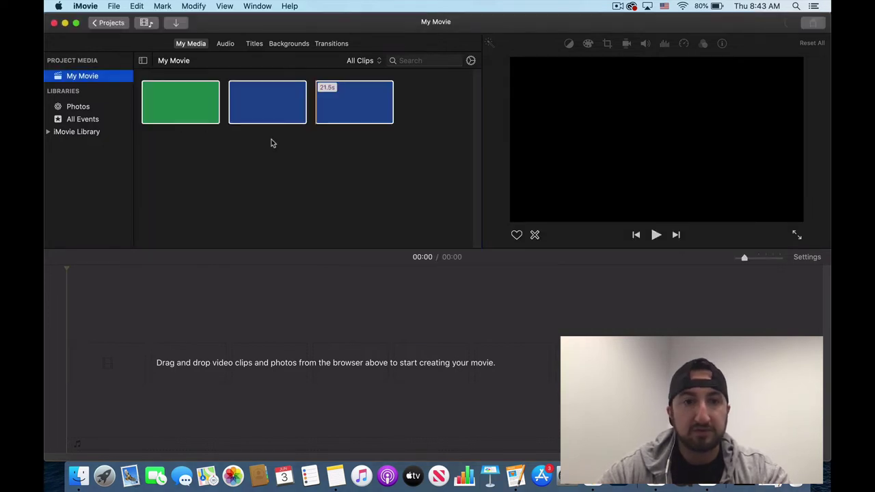
Place the two cash clips on the timeline with the Cash Machine audio beneath them
left_click(206, 104)
key("super+a")
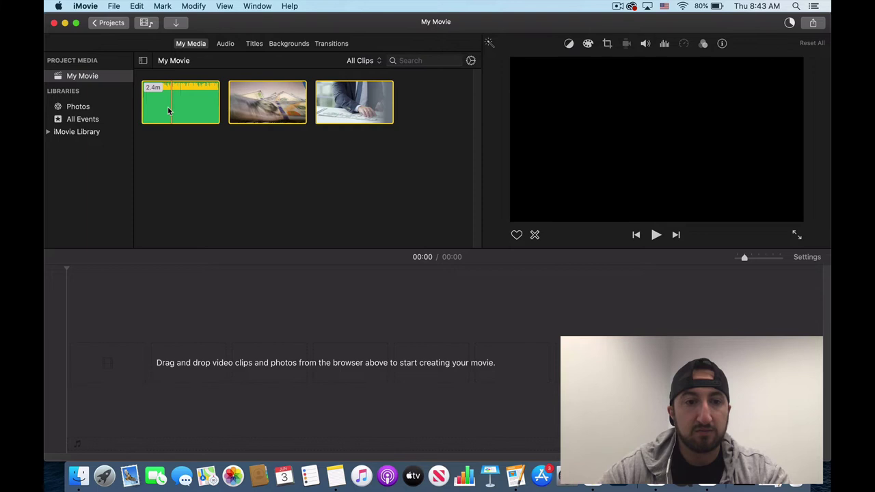
mouse_move(168, 109)
left_mouse_down()
mouse_move(87, 387)
mouse_move(87, 343)
left_mouse_up()
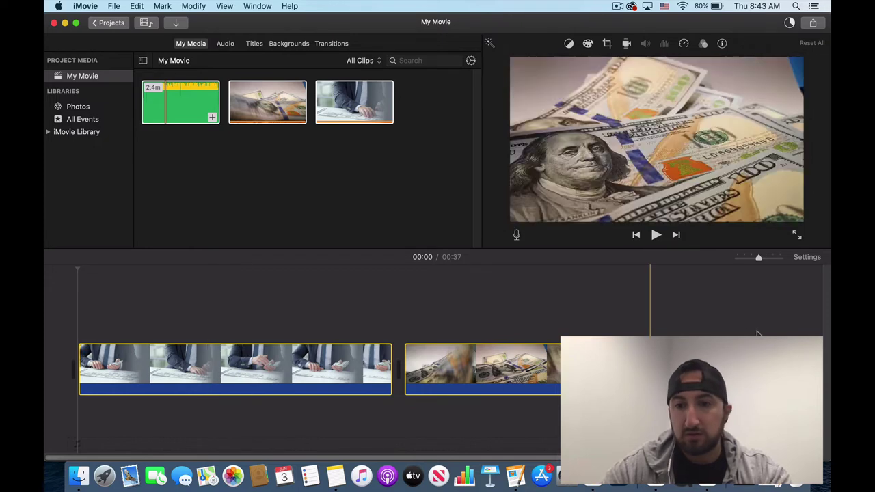
left_click_drag(184, 114, 79, 435)
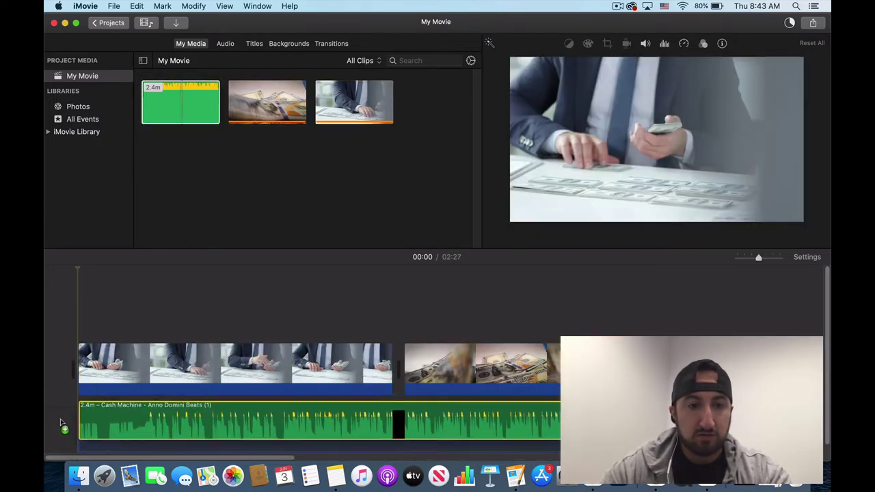
Repeat the cash video clips along the timeline to cover the 4:47 music track
left_click_drag(688, 353, 311, 358)
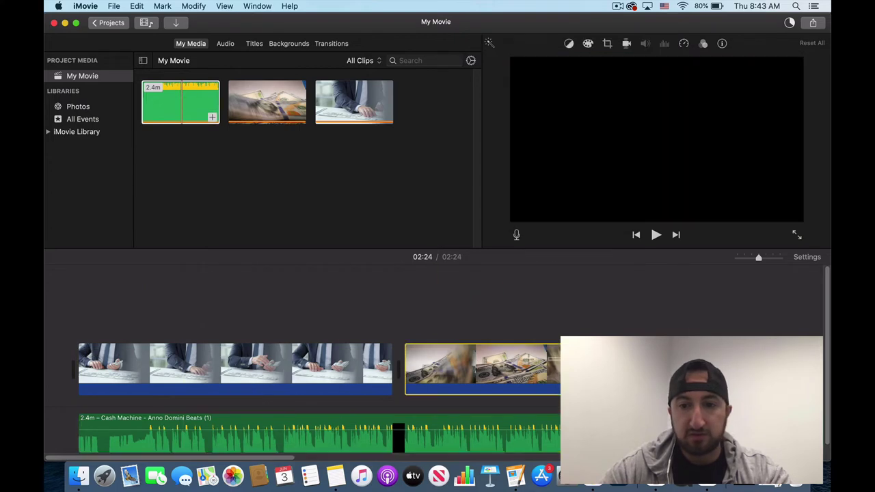
scroll(315, 353, "right", 5)
key("super+shift+a")
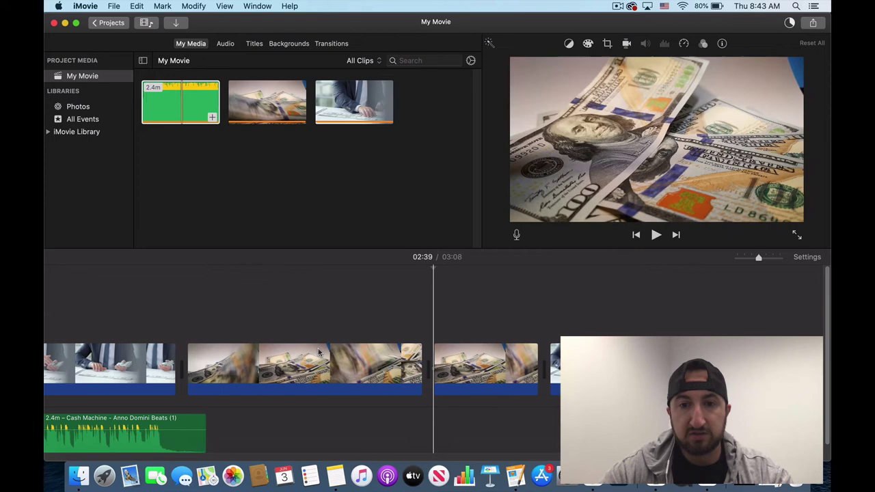
left_click(191, 442)
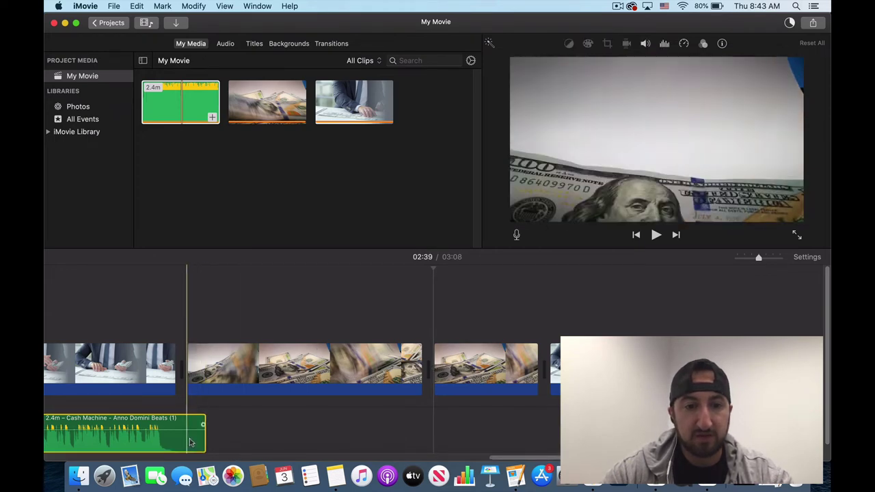
key("super+z")
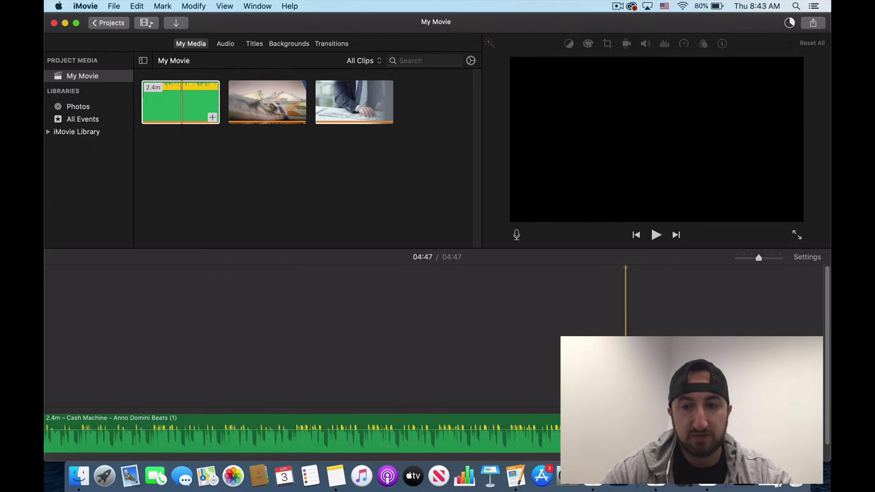
key("shift+super+z")
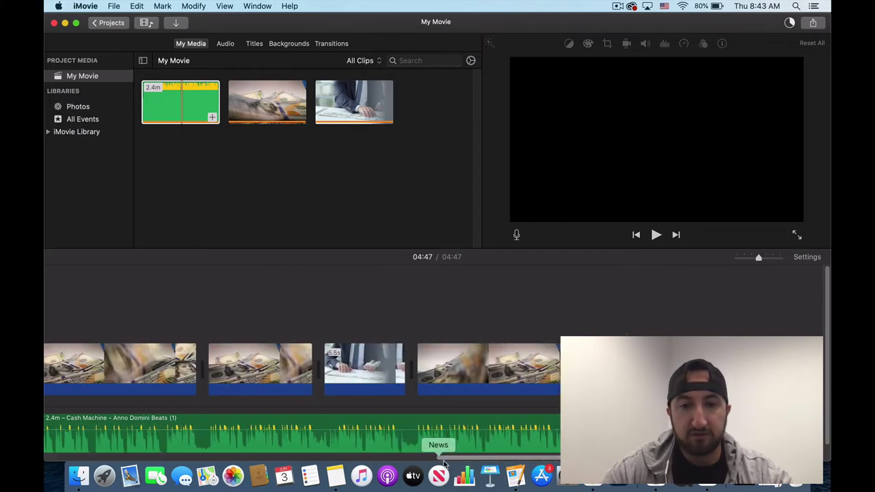
left_click_drag(488, 314, 167, 356)
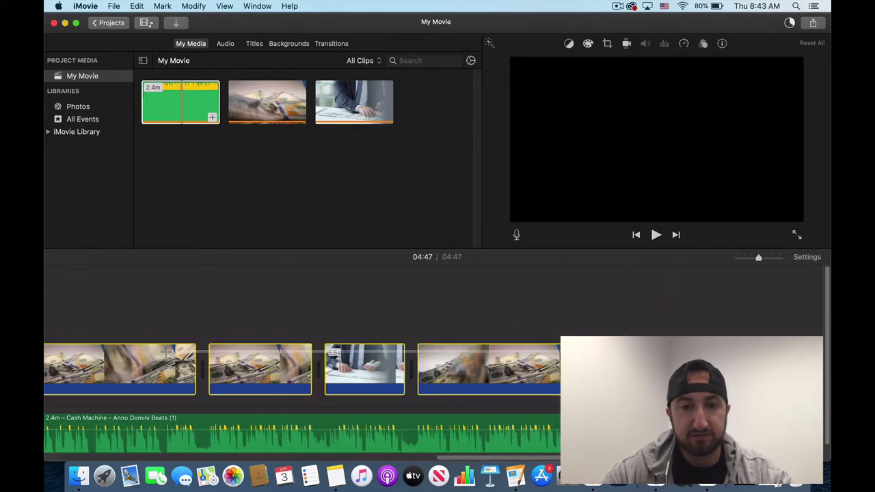
scroll(167, 355, "right", 5)
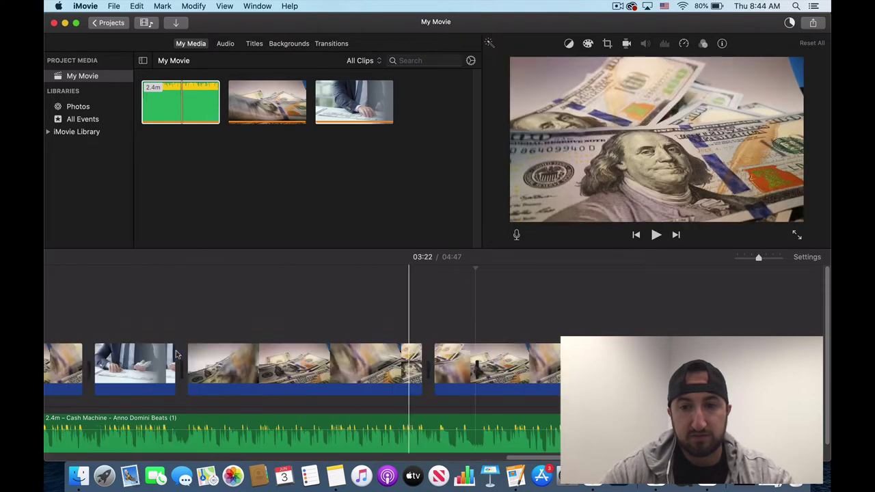
Play the movie from near its end to 4:17, lowering the volume, then stop
left_click(434, 308)
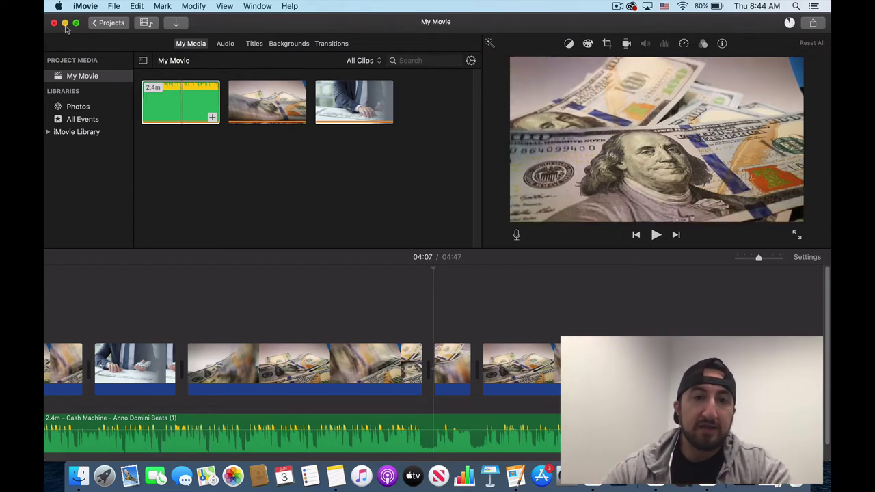
key("space")
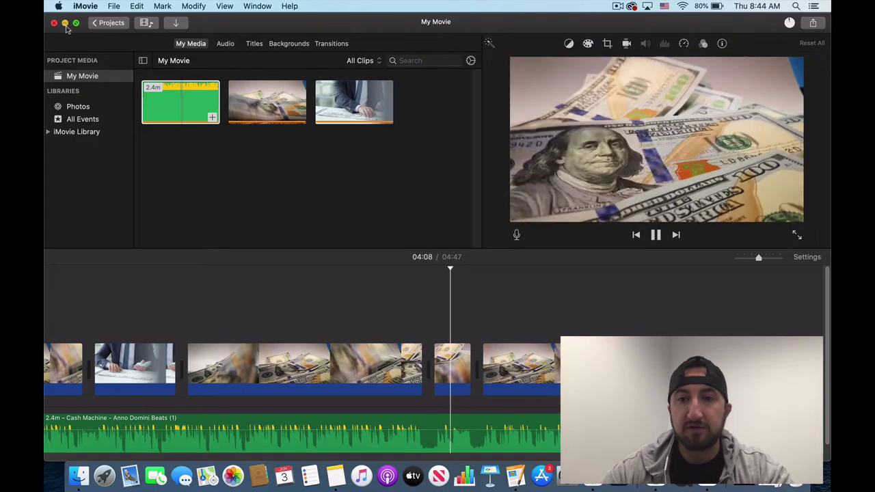
key("XF86AudioLowerVolume")
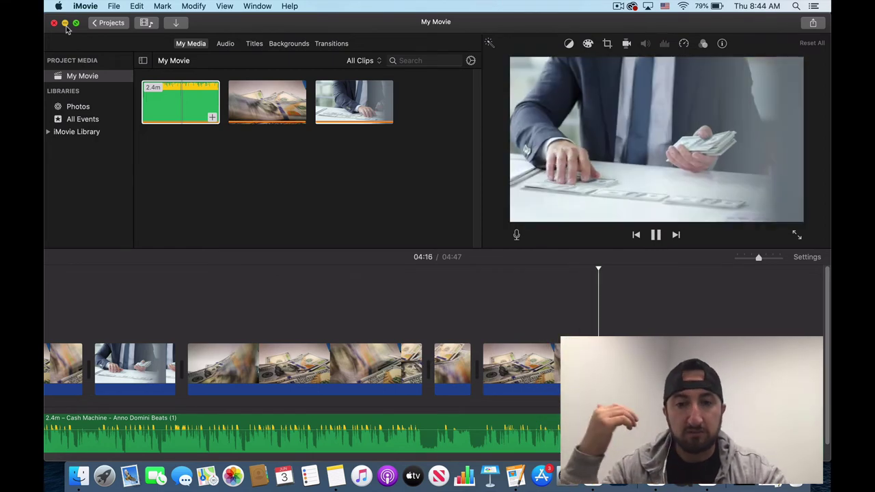
key("space")
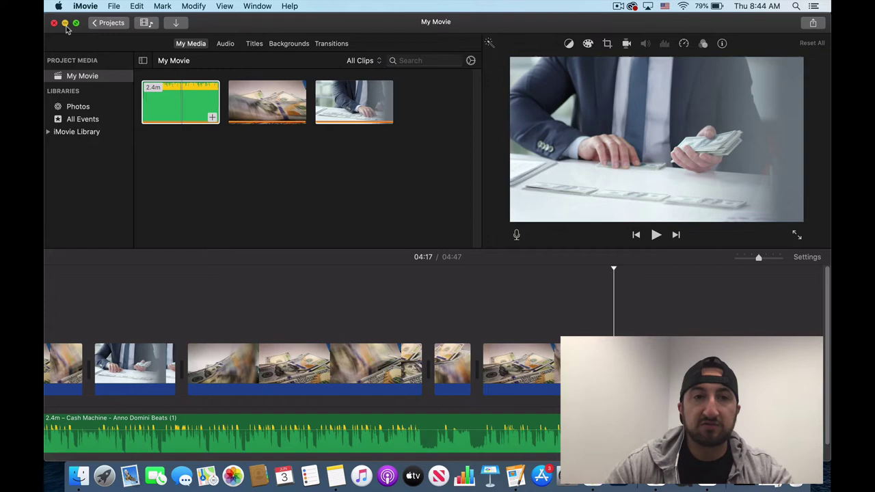
Hide iMovie and upload video.mp4 from Downloads as a new YouTube Studio video
left_click(64, 24)
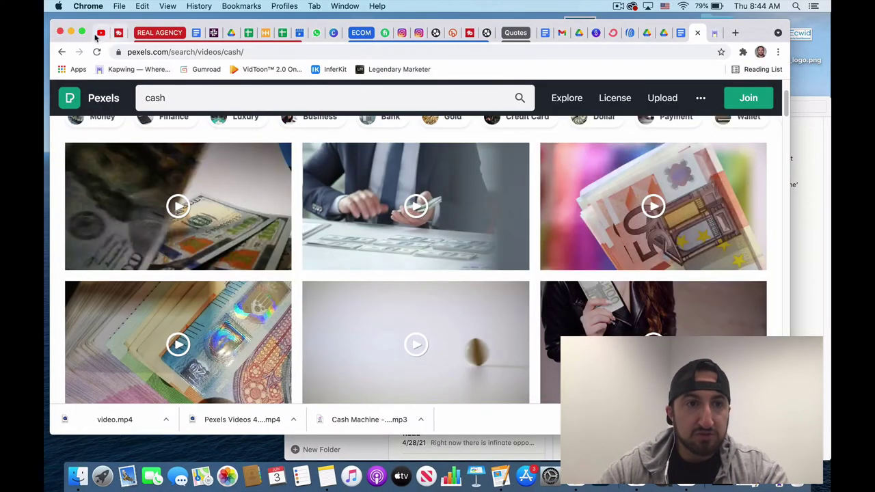
left_click(98, 34)
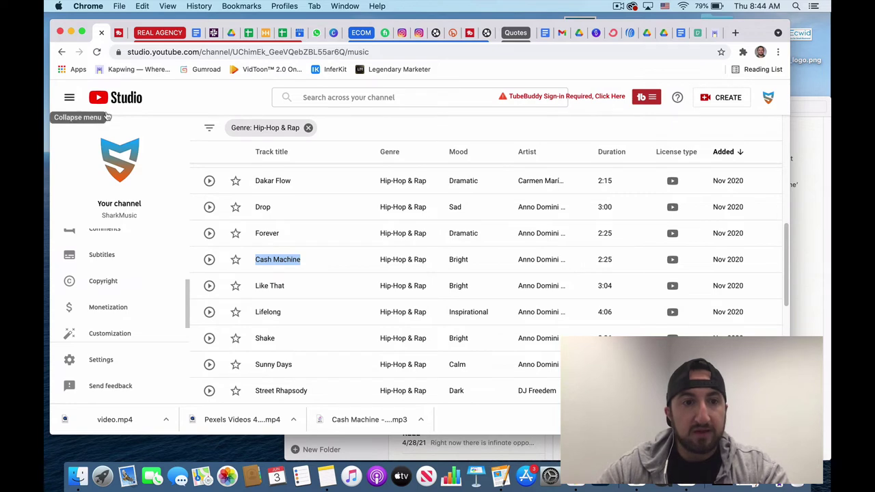
left_click(737, 100)
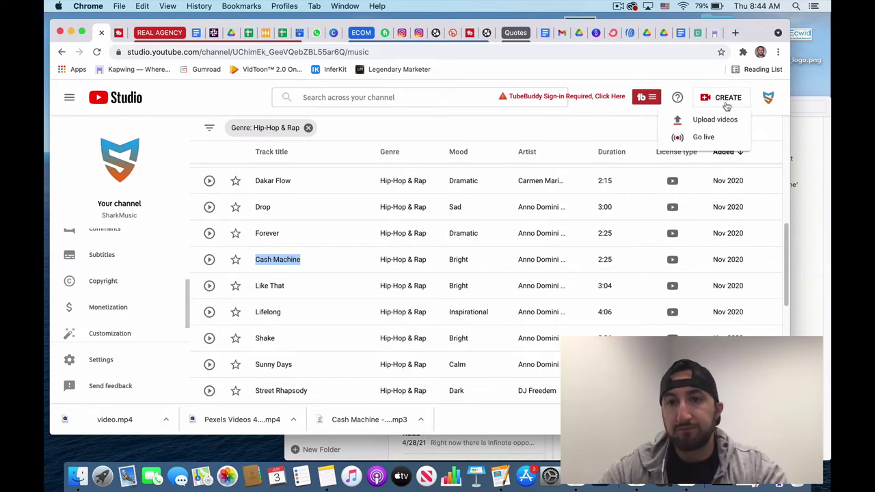
left_click(725, 117)
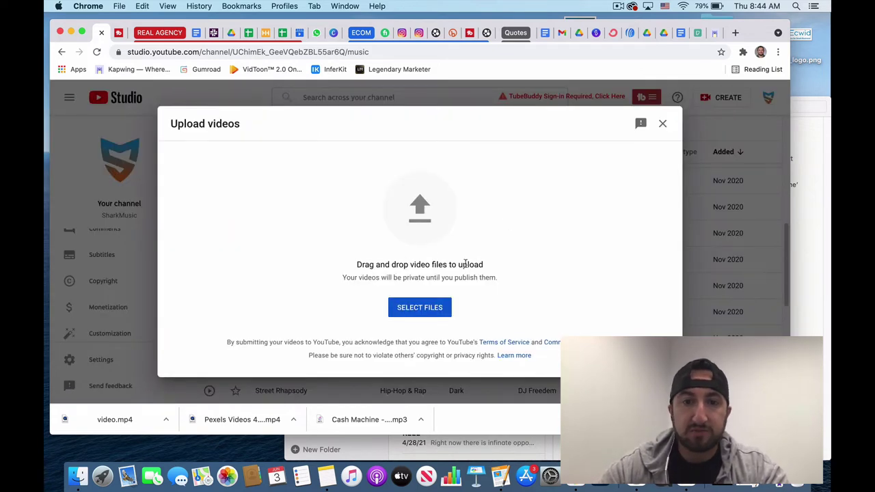
left_click(401, 191)
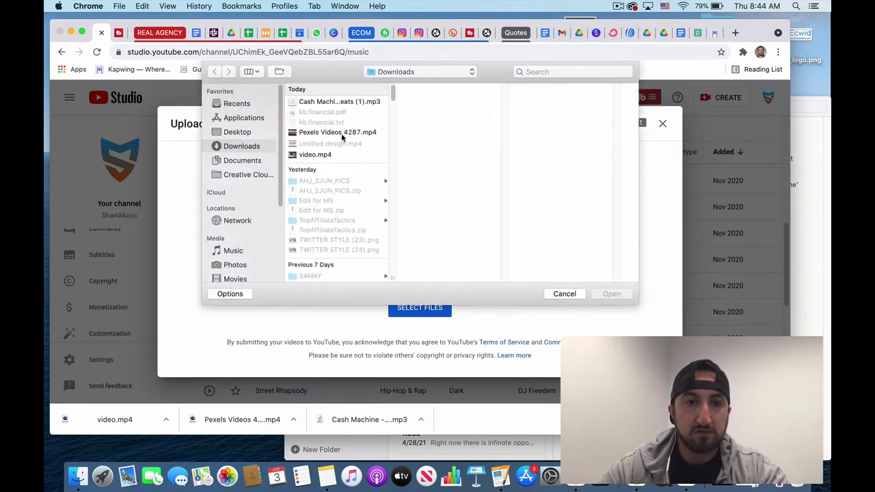
key("Down")
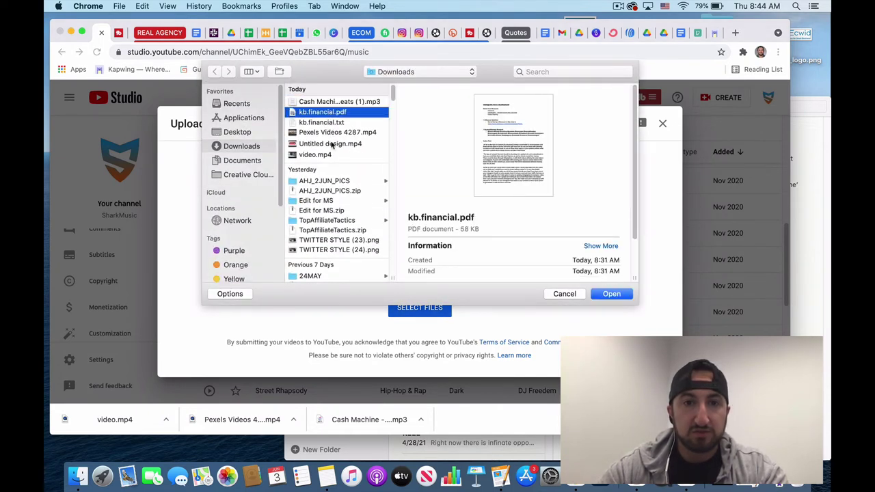
left_click(328, 156)
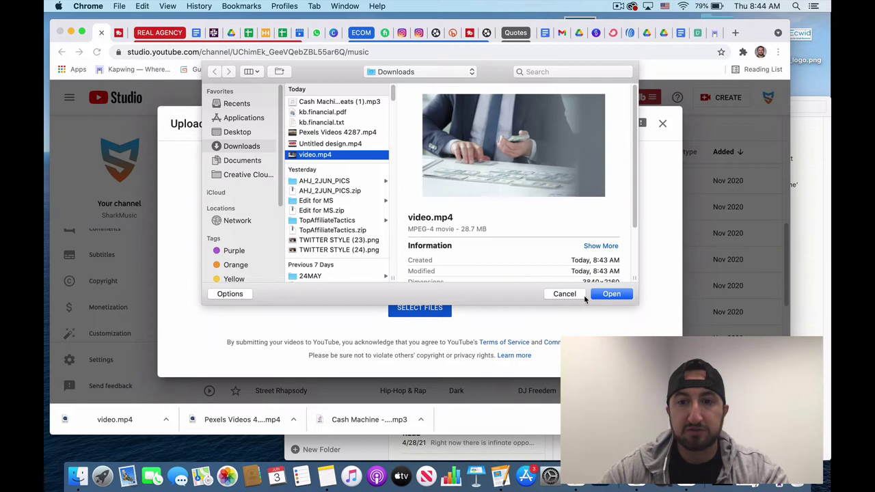
left_click(612, 296)
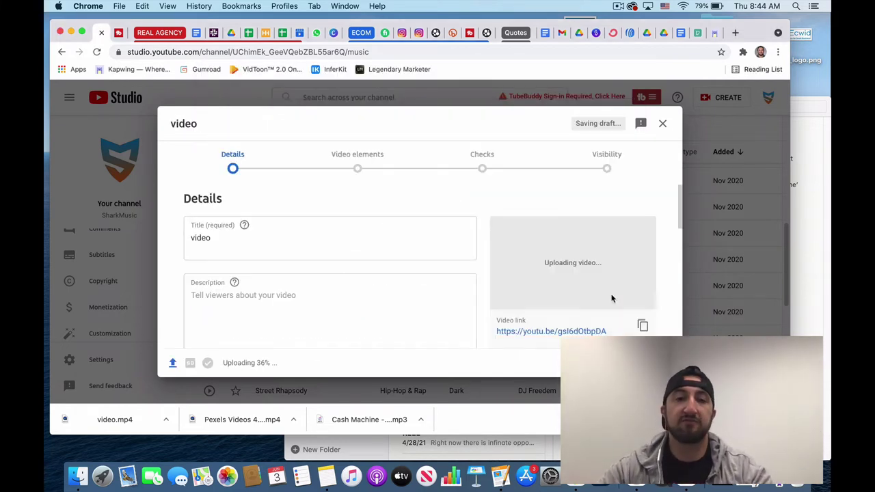
Close the upload details for 'video', leaving it saved as a draft
double_click(225, 243)
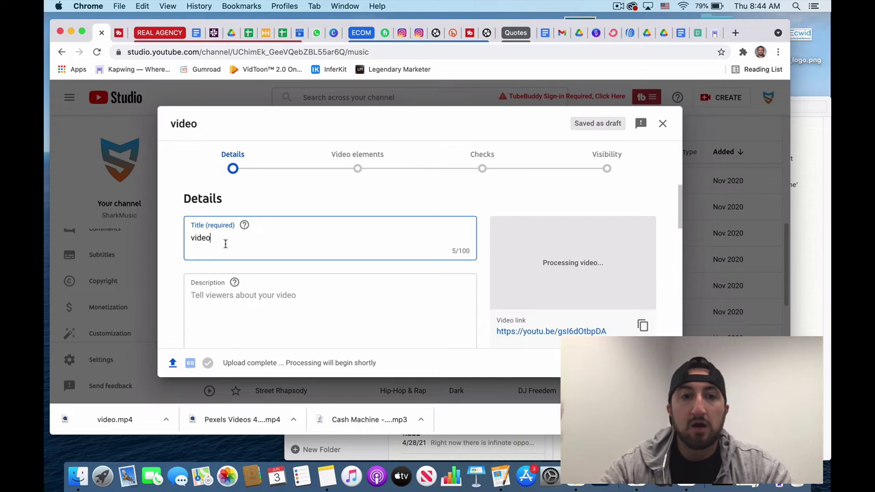
left_click(662, 124)
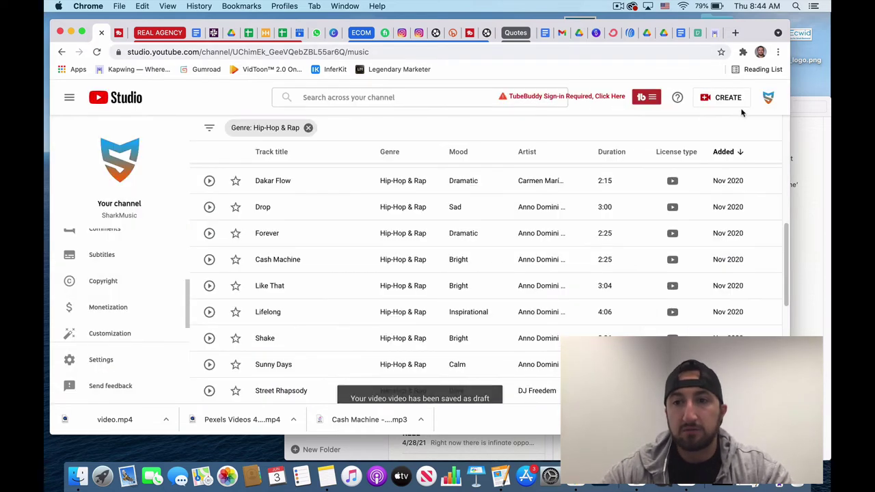
Switch YouTube Studio to the other channel's account
left_click(769, 97)
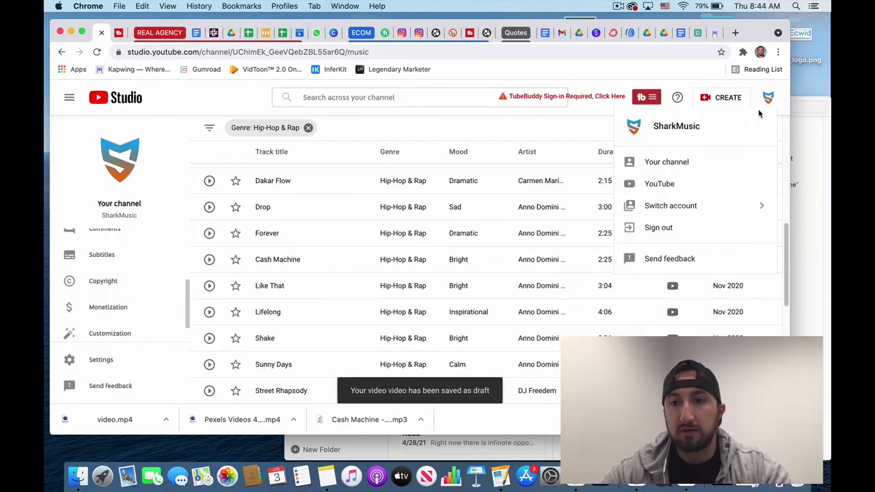
left_click(684, 206)
left_click(674, 159)
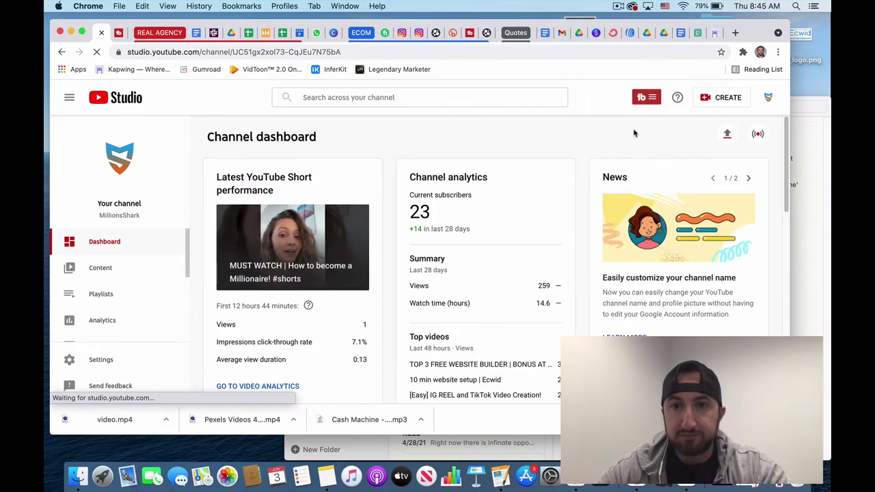
Run TubeBuddy SEO Studio with keyword 'CASH' and review the CASH MACHINE title and description
left_click(645, 97)
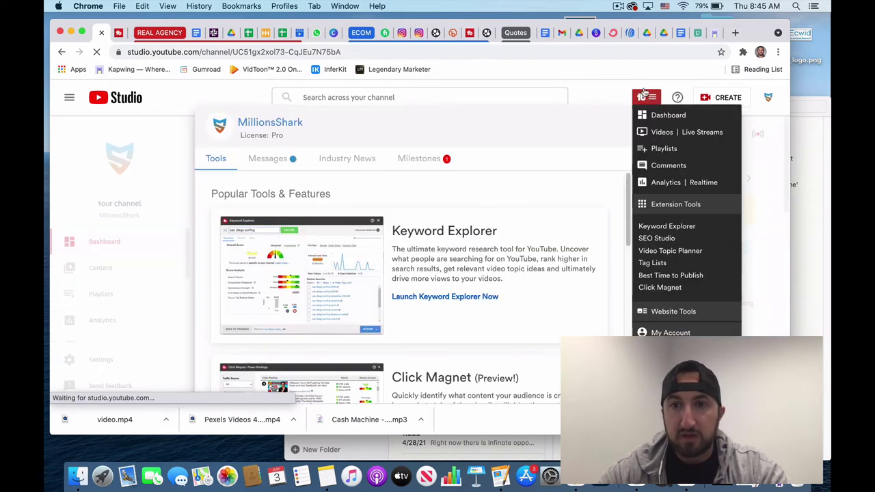
left_click(662, 239)
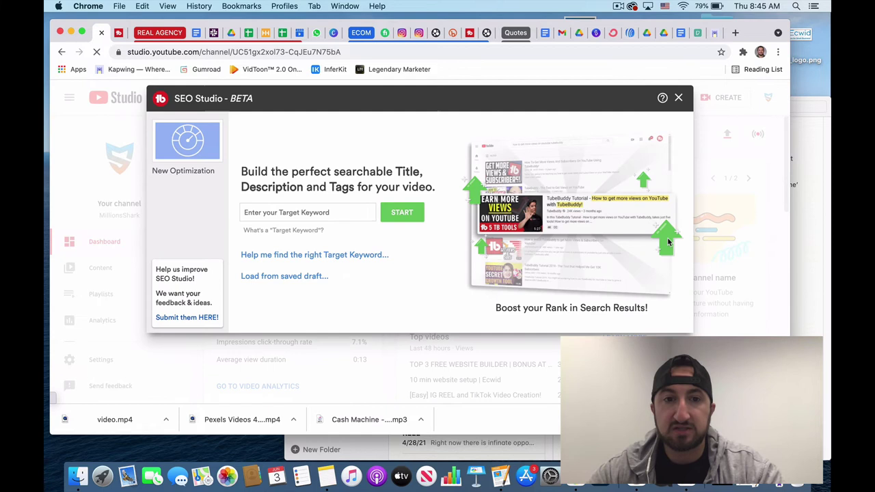
left_click(338, 212)
type("CA")
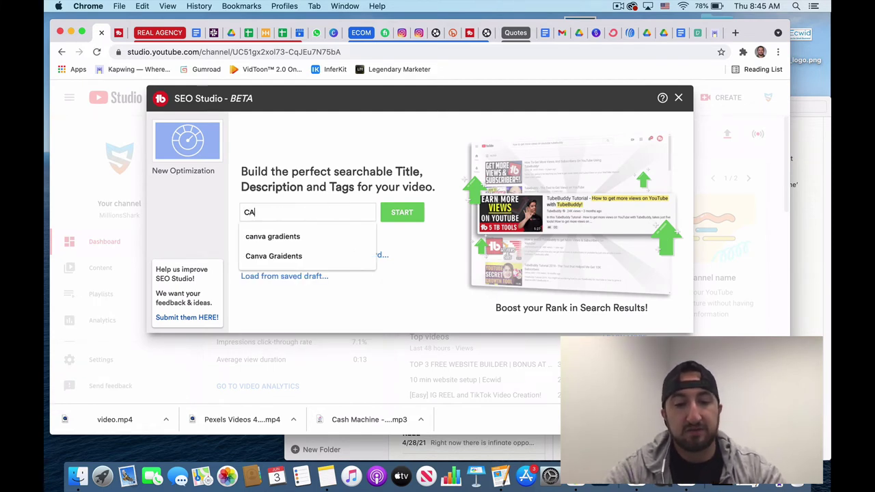
type("SH MACHINE")
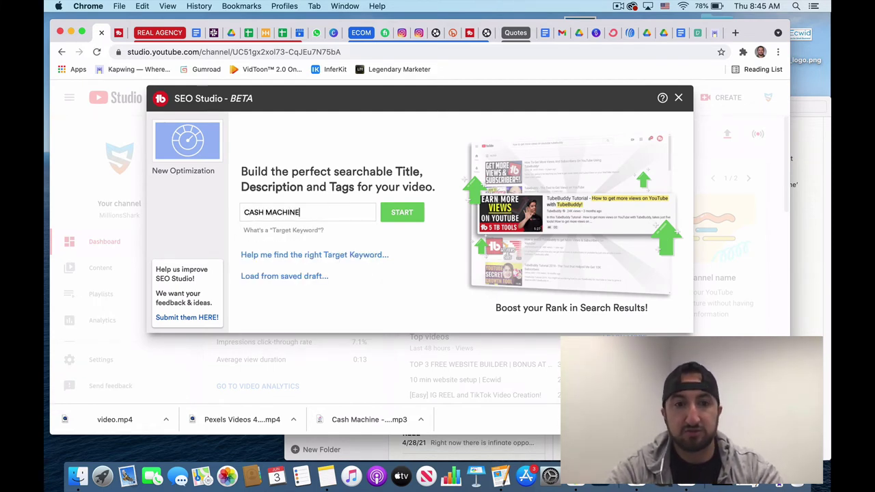
key("Return")
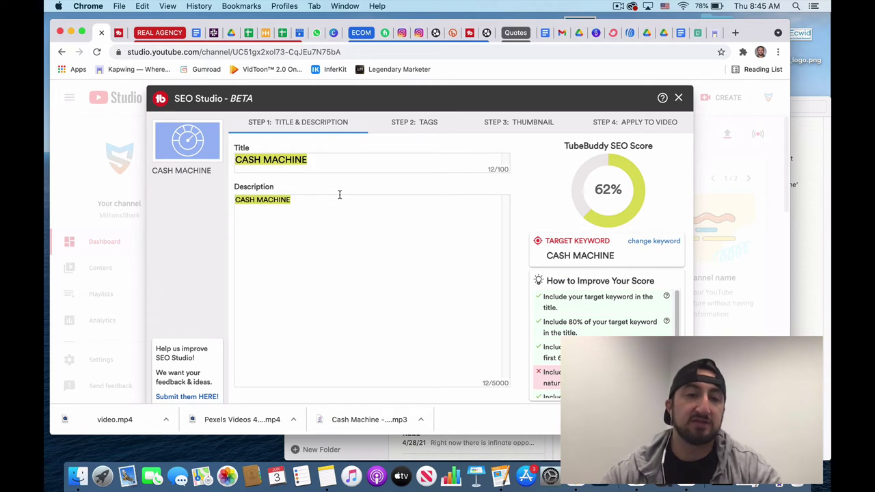
left_click(306, 165)
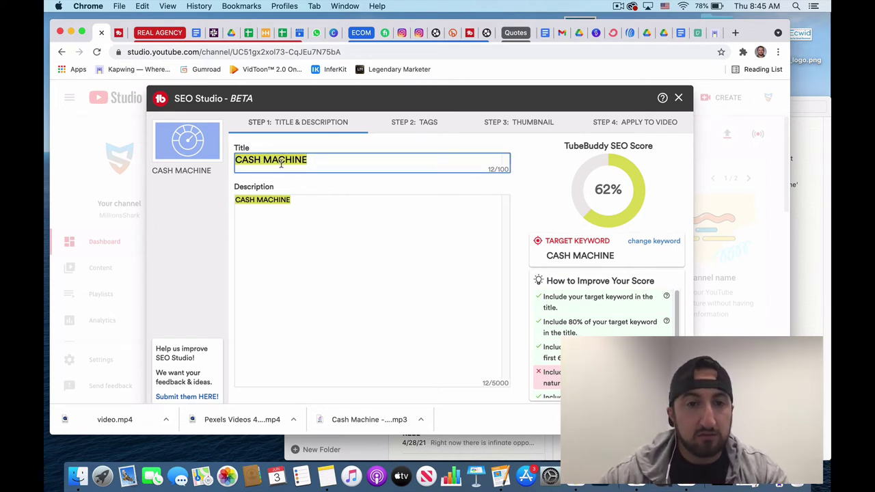
left_click(323, 212)
scroll(549, 342, "down", 2)
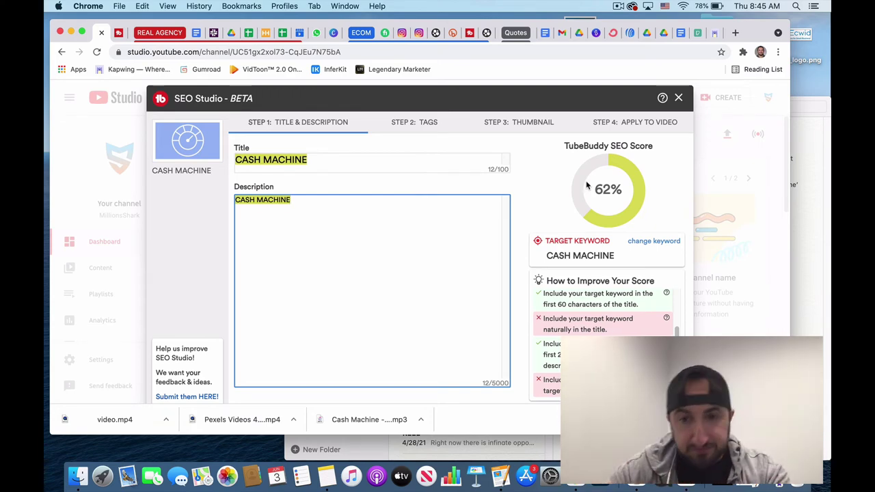
left_click(675, 99)
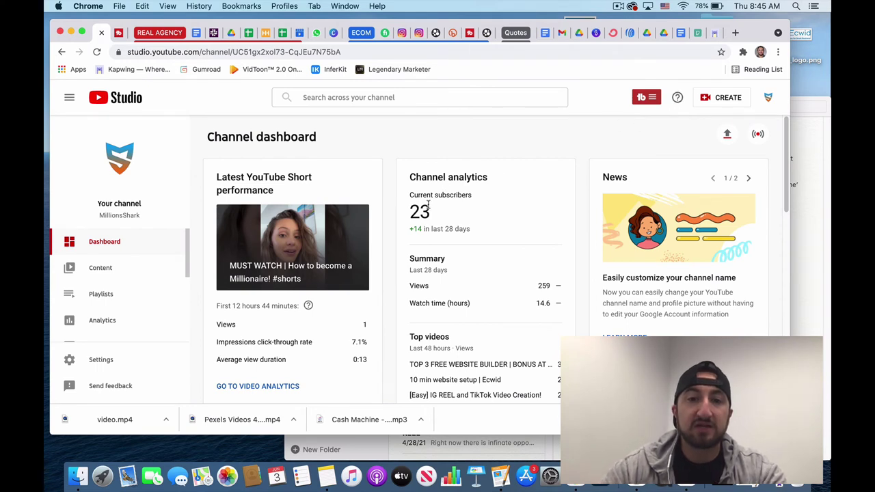
left_click_drag(428, 207, 404, 210)
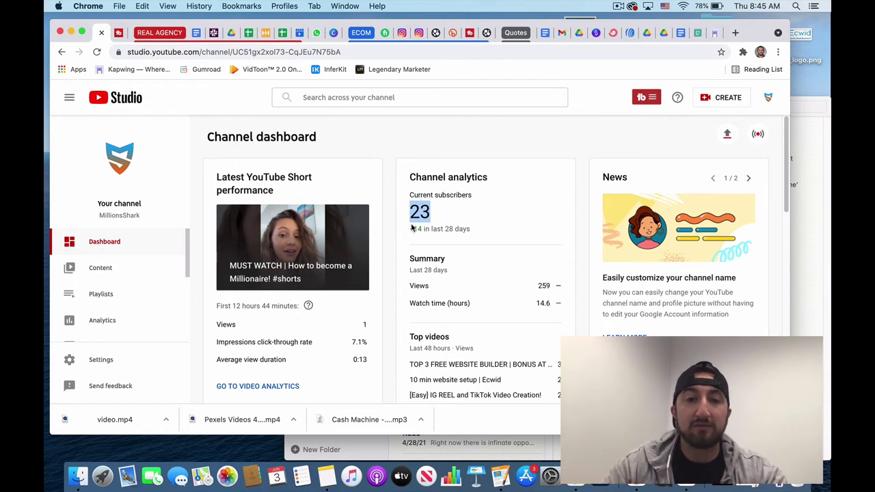
left_click(416, 228)
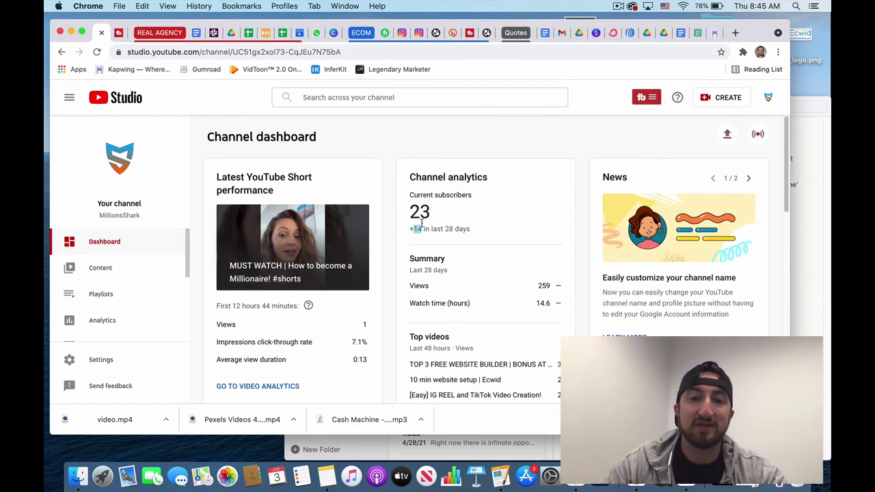
left_click_drag(500, 233, 400, 197)
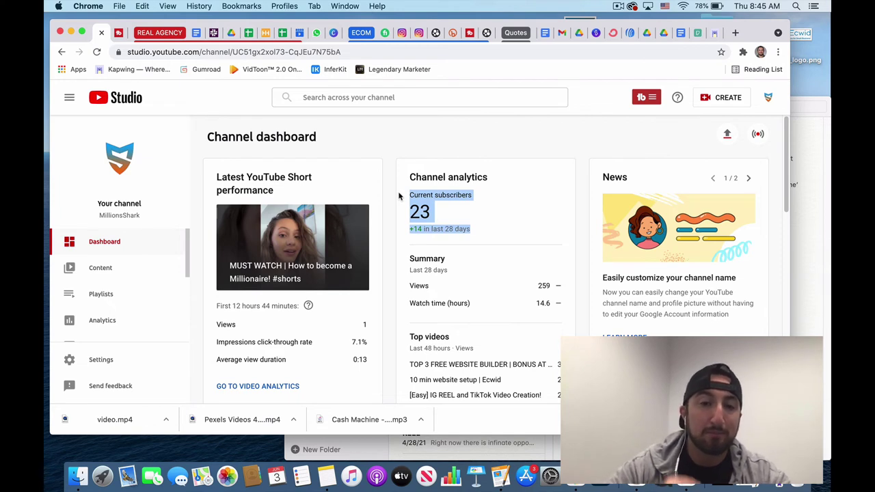